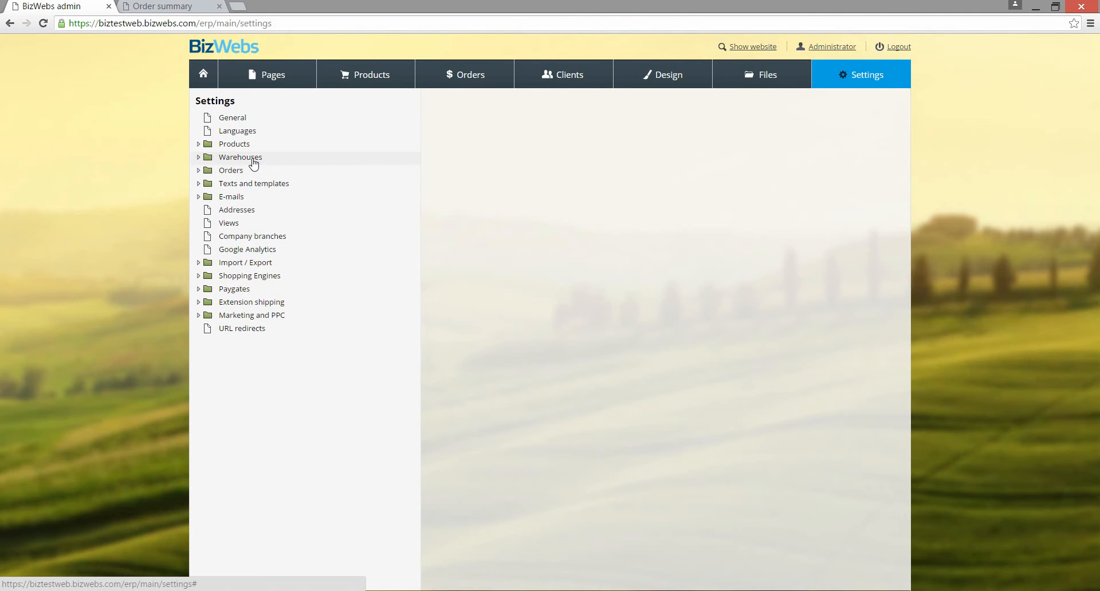
Step: Enable 'Use Warehouses' in the general warehouse settings, save and acknowledge the notice, and open the warehouse statuses list
{"action": "left_click", "coordinate": [199, 157]}
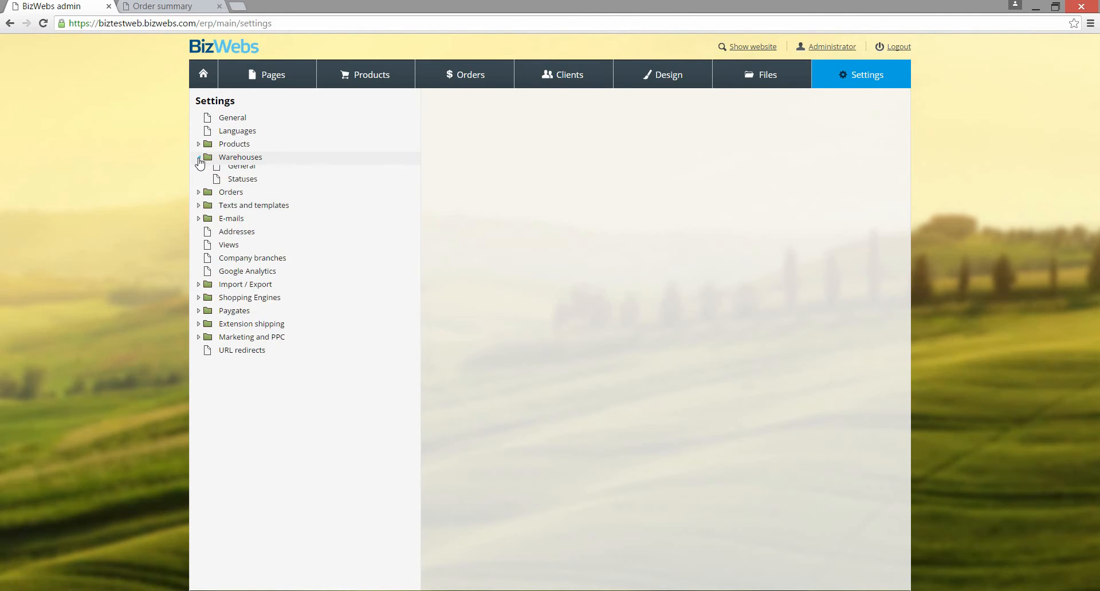
{"action": "left_click", "coordinate": [227, 172]}
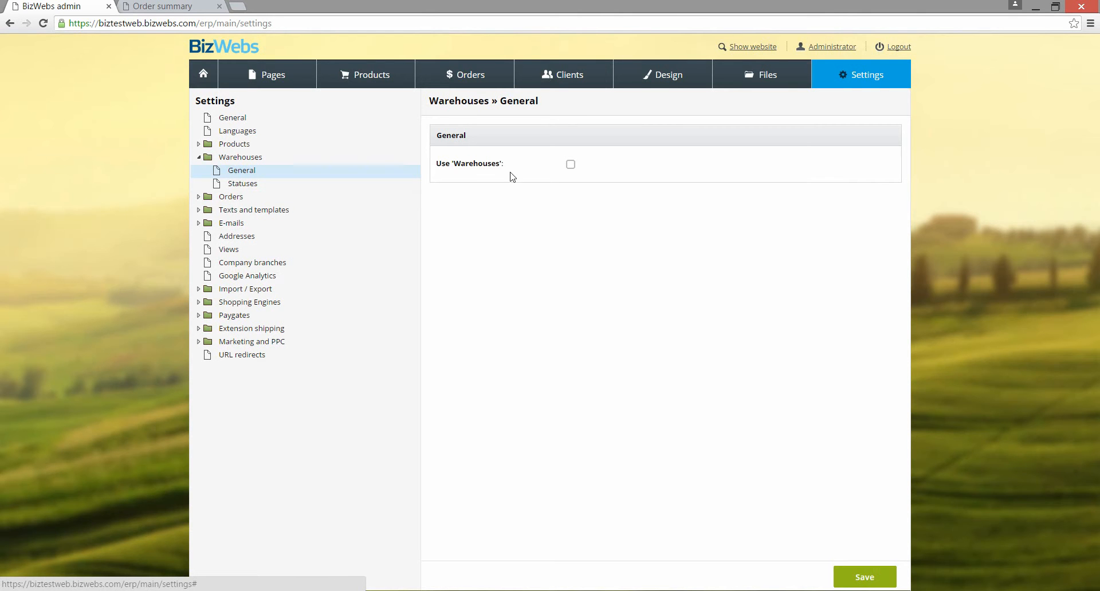
{"action": "left_click", "coordinate": [571, 166]}
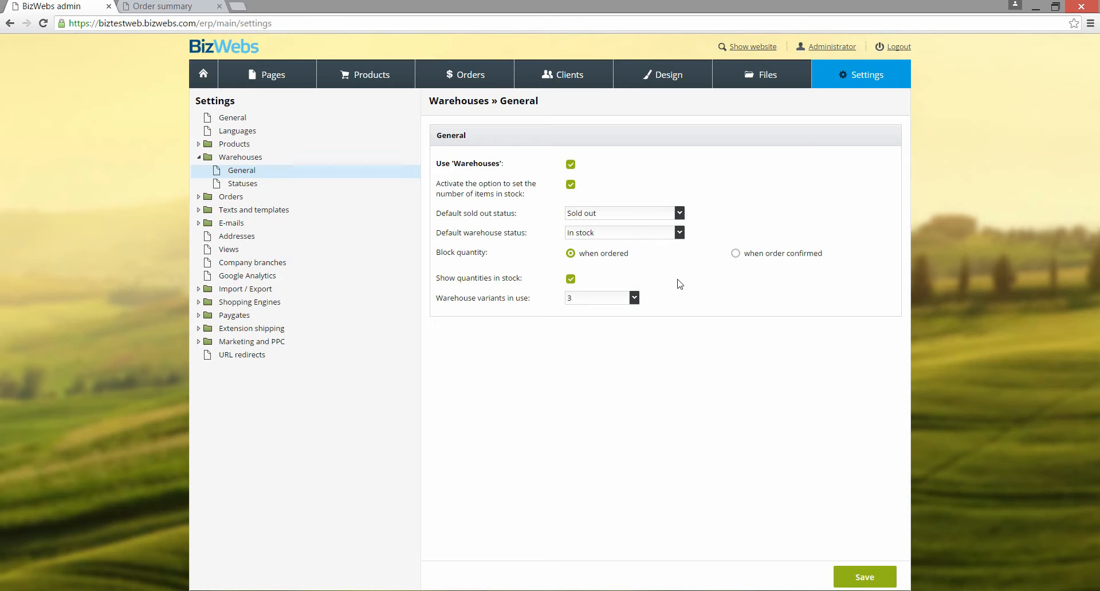
{"action": "left_click", "coordinate": [860, 578]}
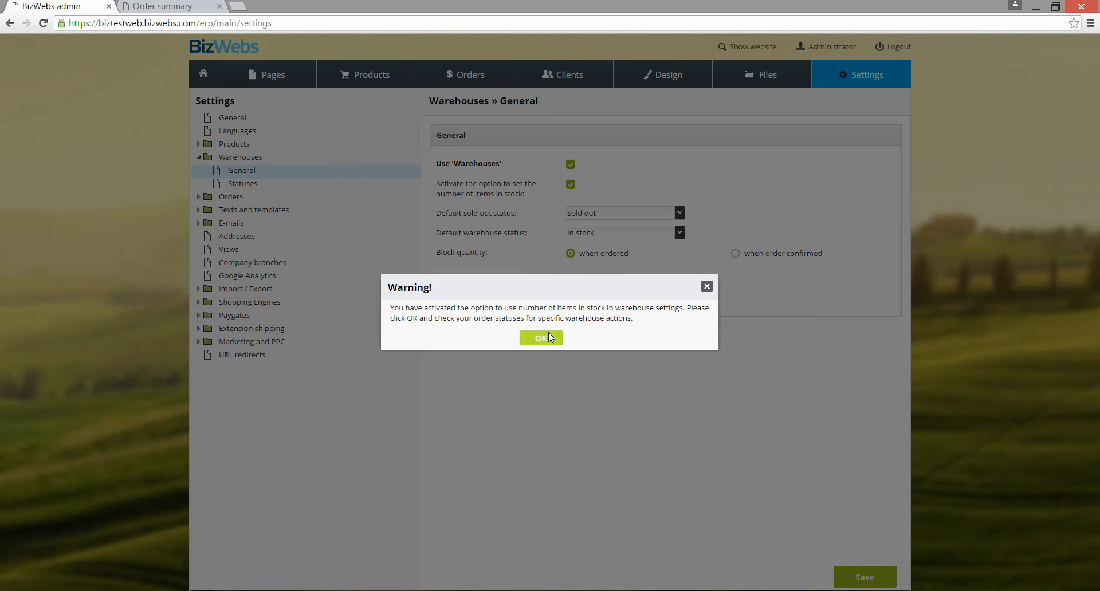
{"action": "left_click", "coordinate": [541, 338]}
{"action": "left_click", "coordinate": [291, 188]}
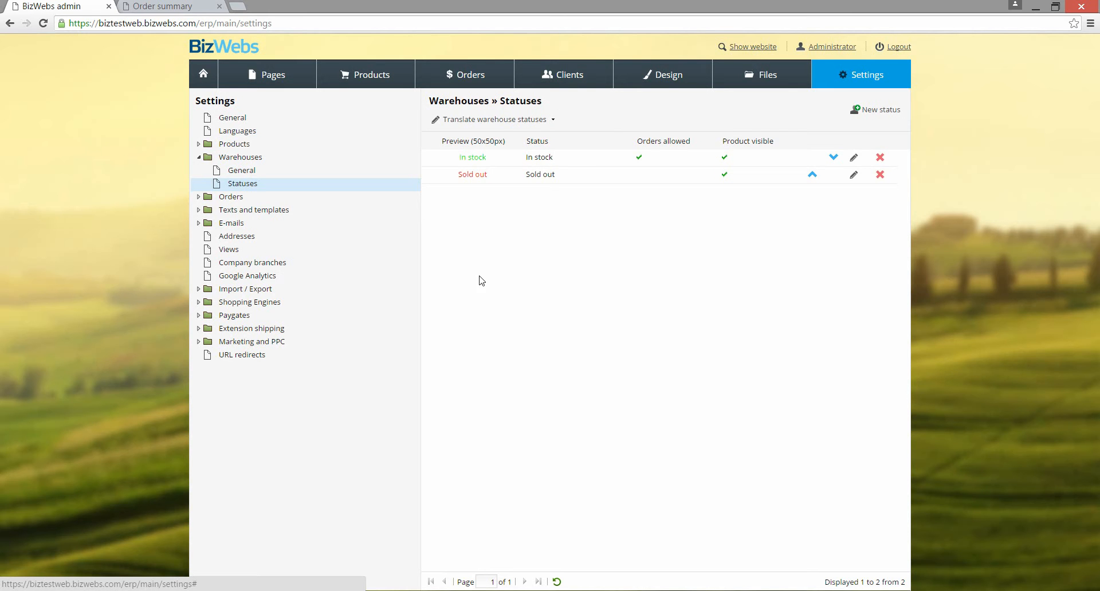
Step: Issue 10 items of the iPhone SE 16 GB variant from stock in the product's warehouse data
{"action": "left_click", "coordinate": [389, 84]}
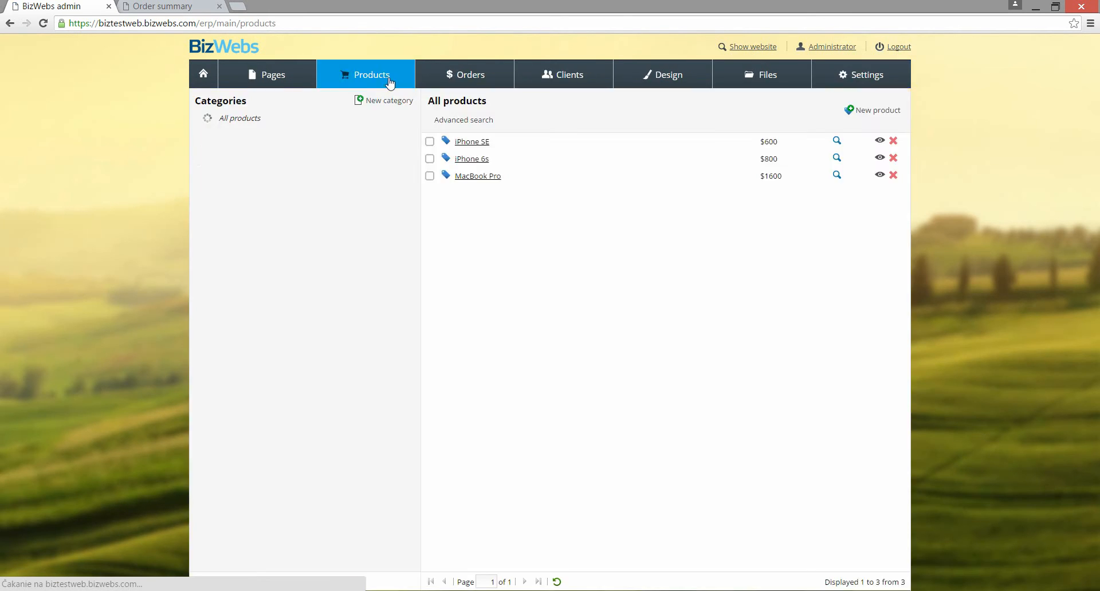
{"action": "left_click", "coordinate": [480, 146]}
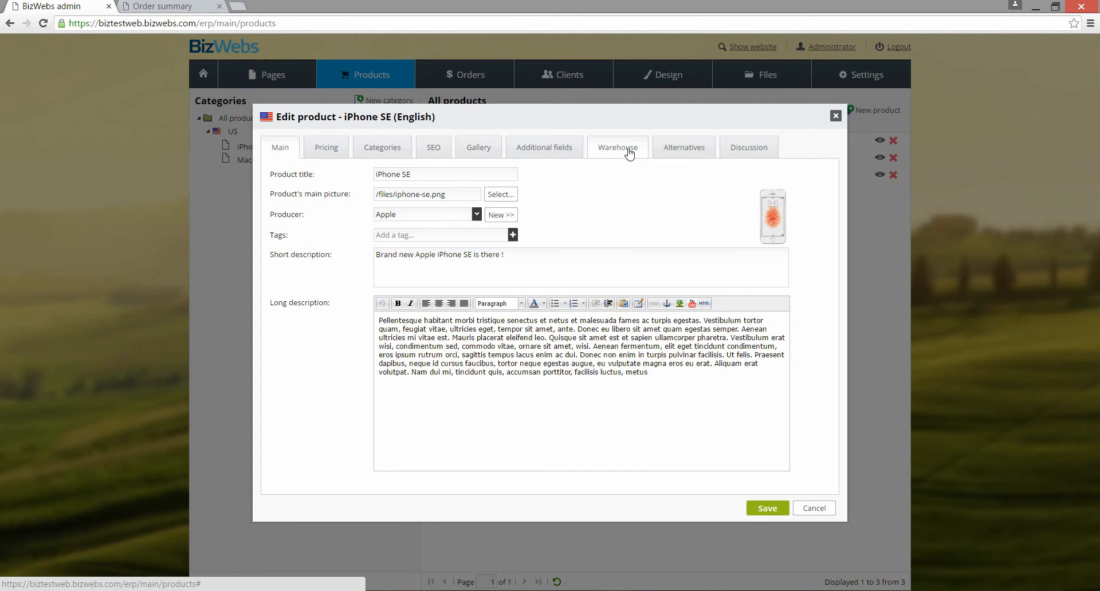
{"action": "left_click", "coordinate": [614, 152]}
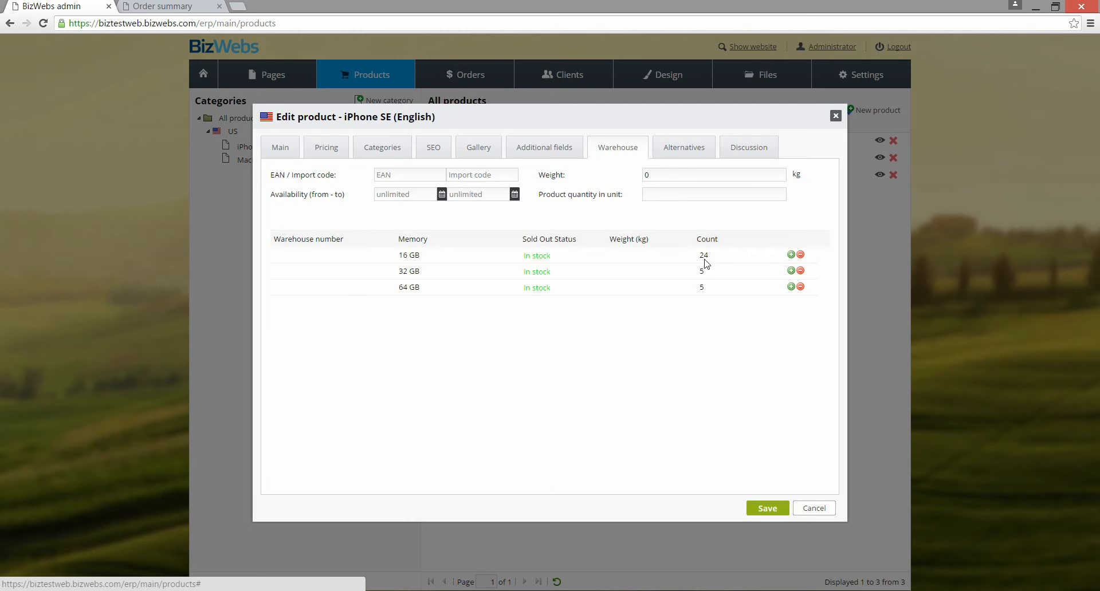
{"action": "left_click", "coordinate": [801, 256]}
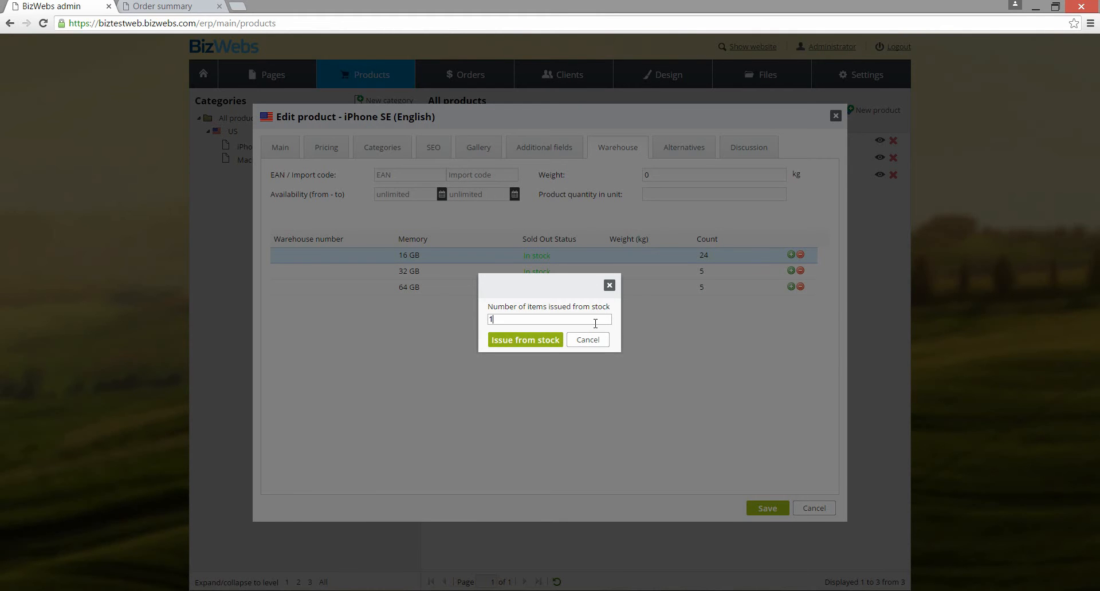
{"action": "left_click", "coordinate": [551, 342]}
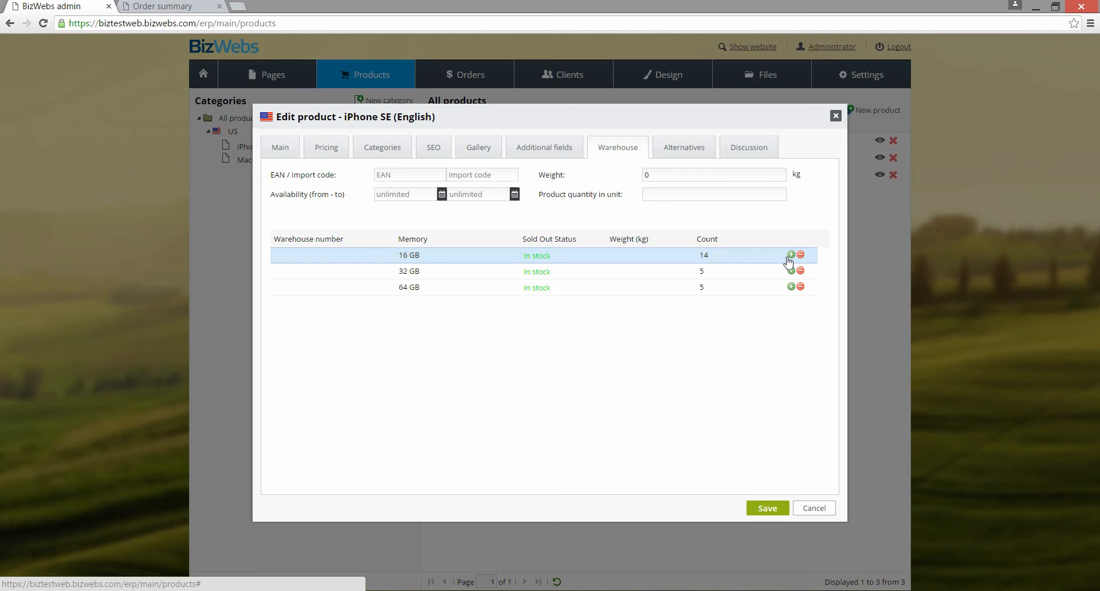
Step: Add 1 item to the stock of the iPhone SE 16 GB variant
{"action": "left_click", "coordinate": [791, 255]}
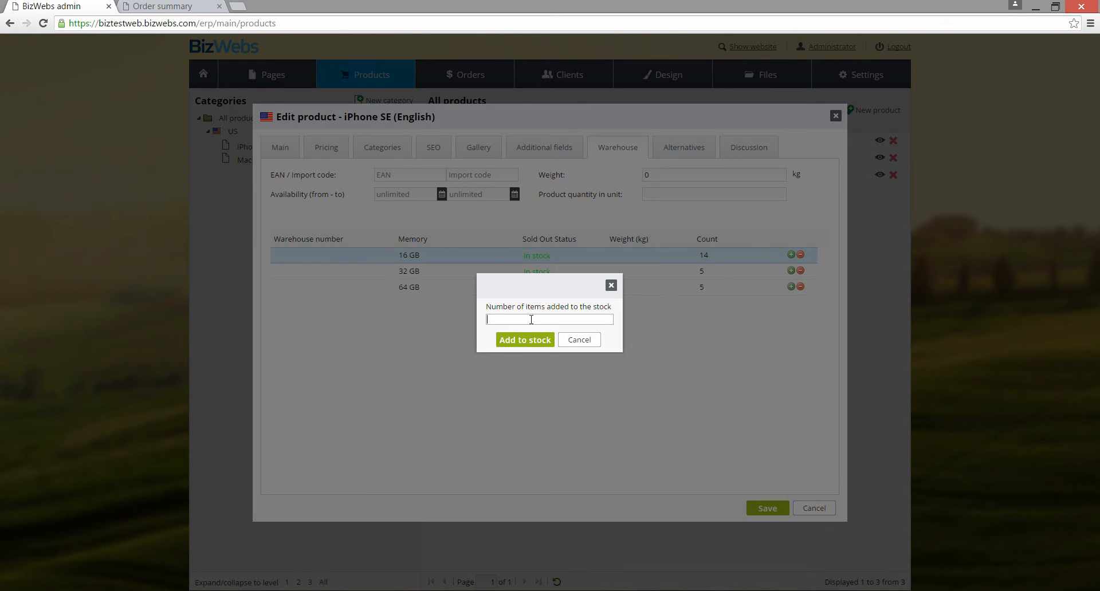
{"action": "type", "text": "1"}
{"action": "left_click", "coordinate": [524, 340]}
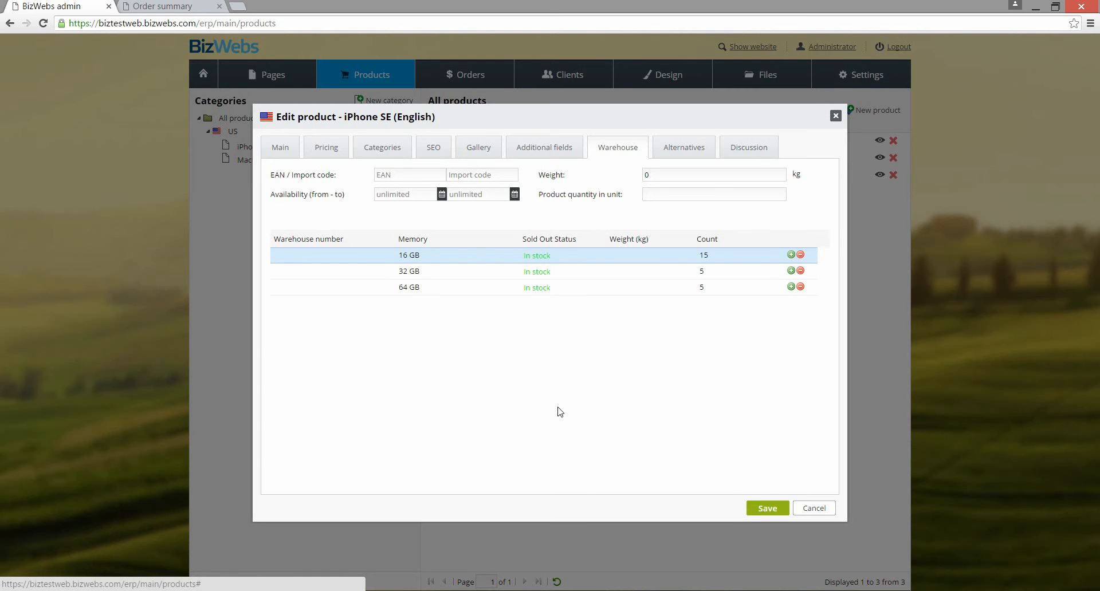
Step: Set the sold out status of the 16 GB variant to Sold out
{"action": "left_click", "coordinate": [556, 255]}
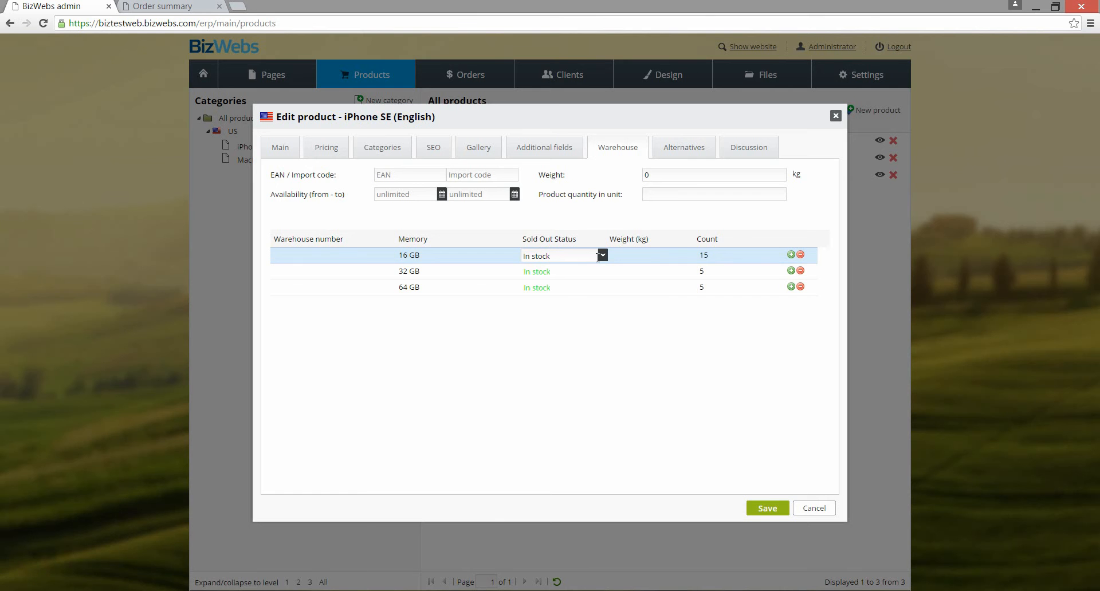
{"action": "left_click", "coordinate": [601, 256]}
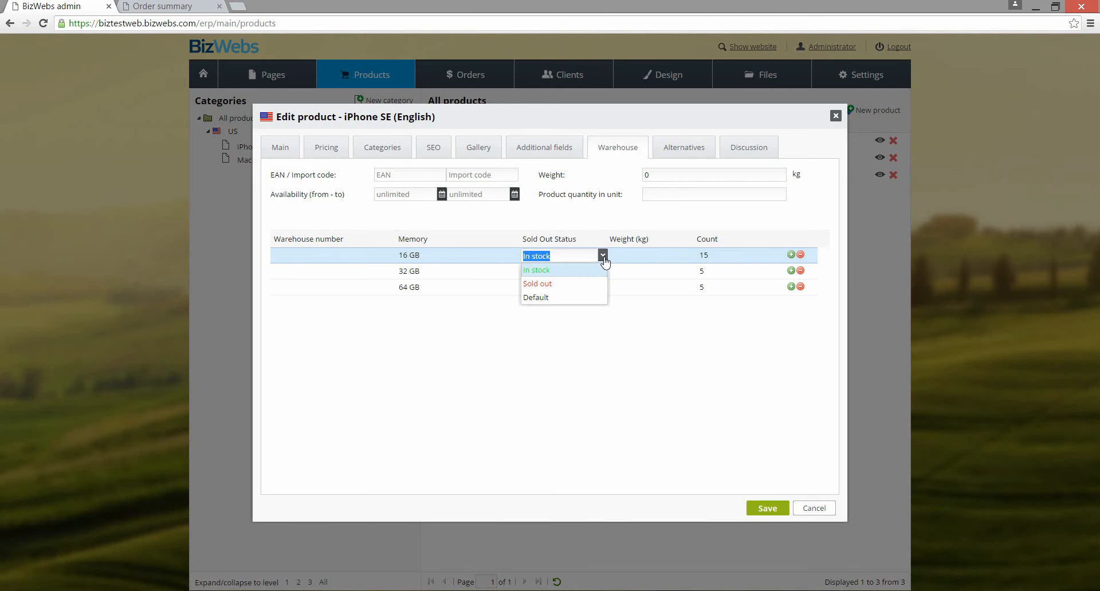
{"action": "left_click", "coordinate": [596, 284]}
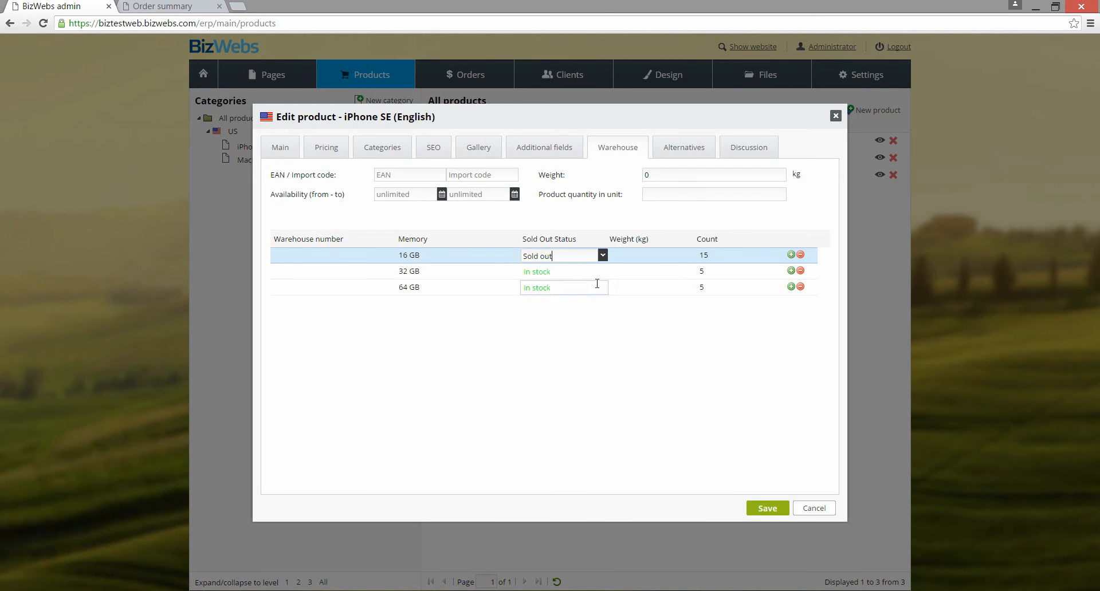
{"action": "left_click", "coordinate": [603, 374]}
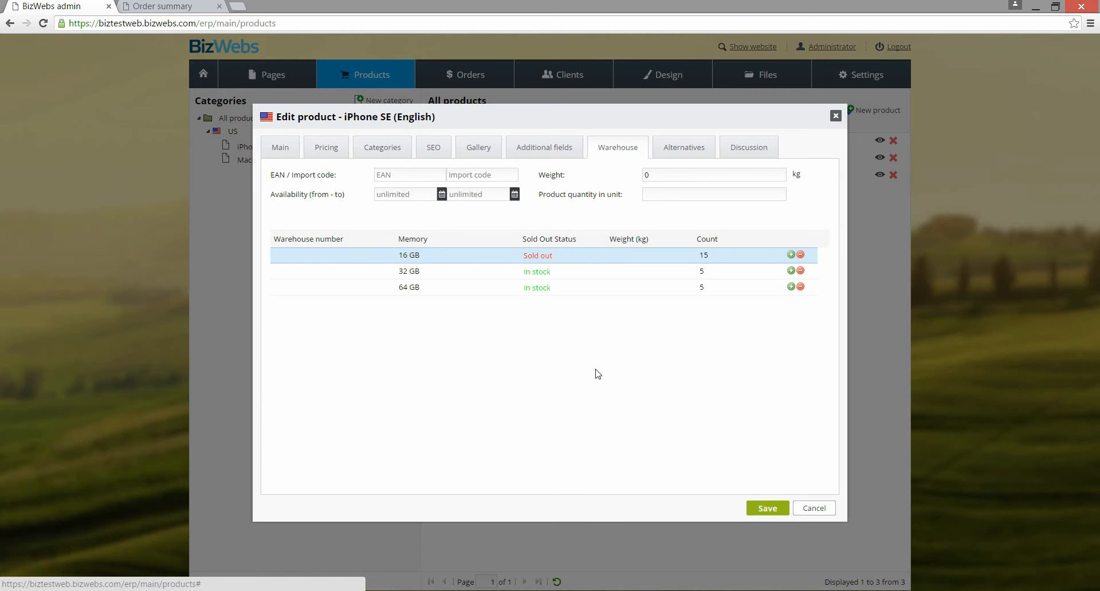
Step: Return the 16 GB variant's sold out status to In stock and save the product
{"action": "left_click", "coordinate": [575, 256]}
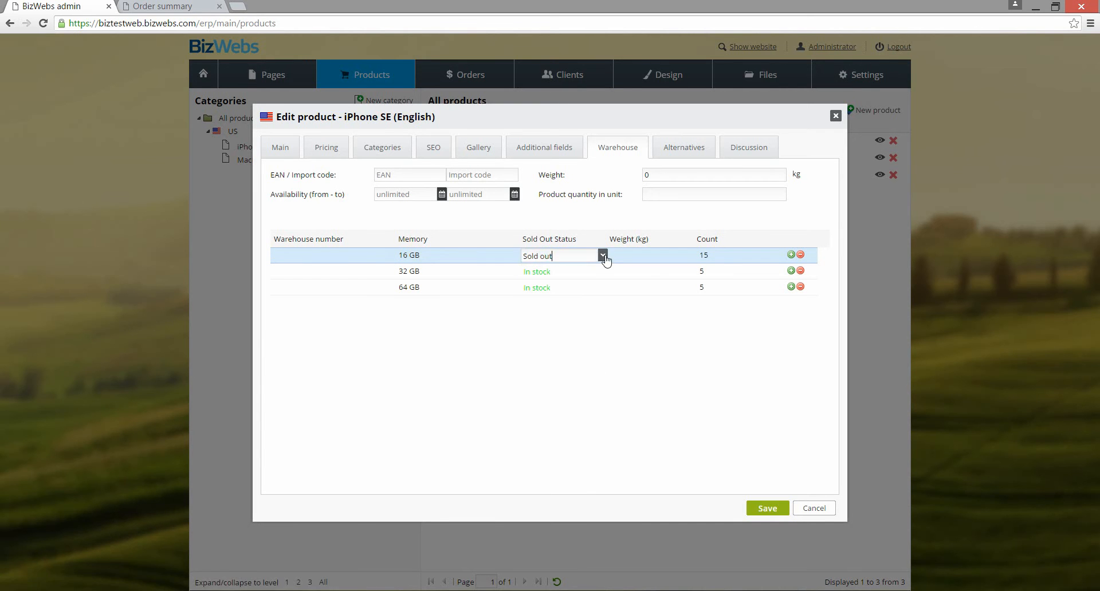
{"action": "left_click", "coordinate": [603, 255]}
{"action": "left_click", "coordinate": [574, 275]}
{"action": "left_click", "coordinate": [587, 381]}
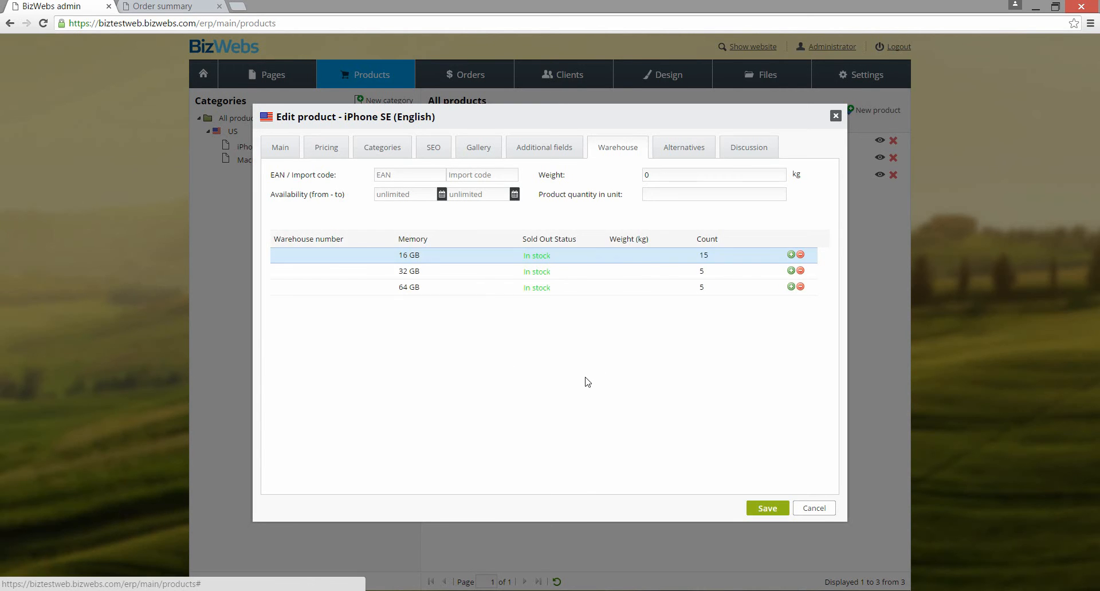
{"action": "left_click", "coordinate": [770, 509]}
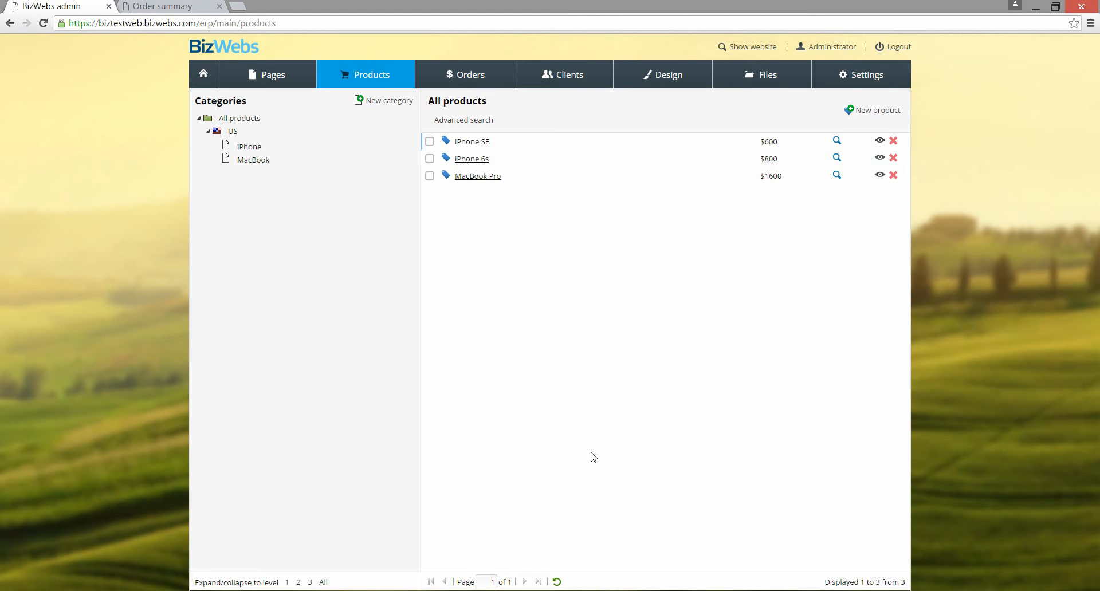
Step: In the United States address form settings, make Phone visible and required and hide Company email for the invoicing address
{"action": "left_click", "coordinate": [887, 84]}
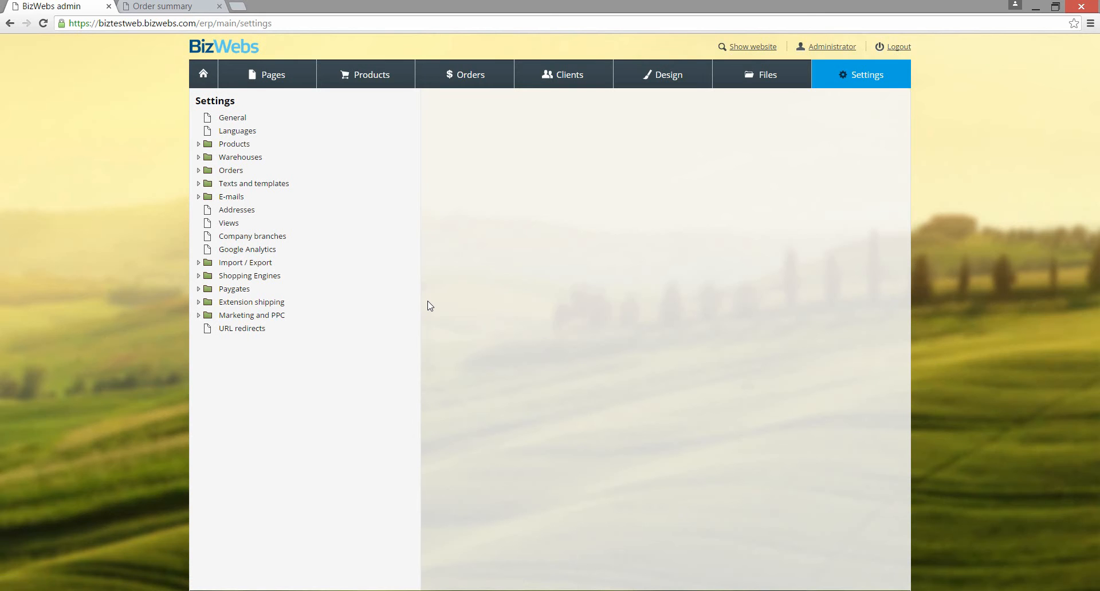
{"action": "left_click", "coordinate": [300, 218]}
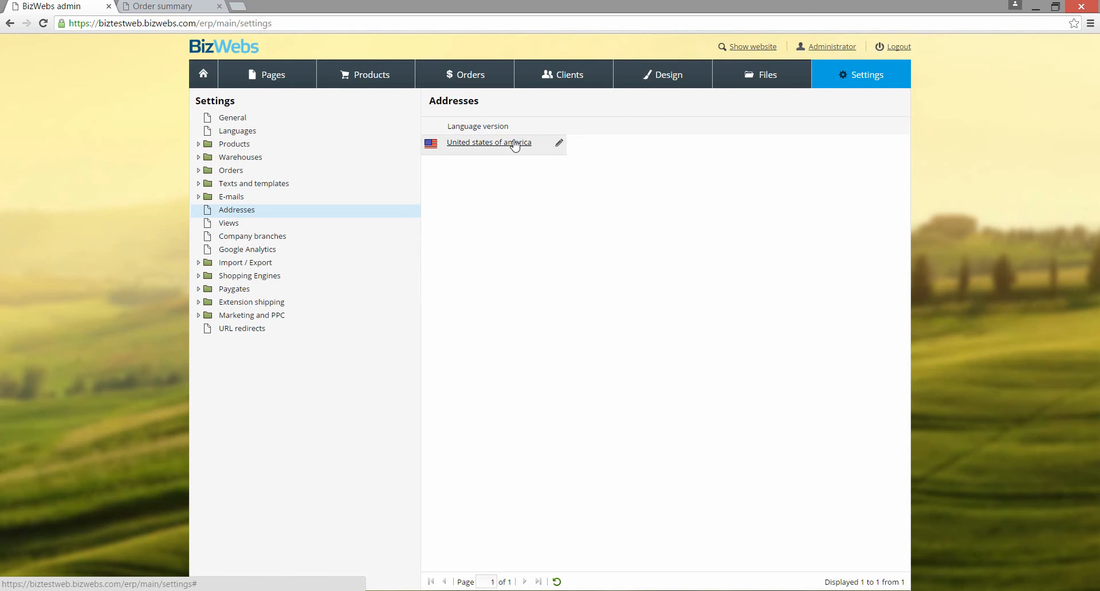
{"action": "left_click", "coordinate": [510, 146]}
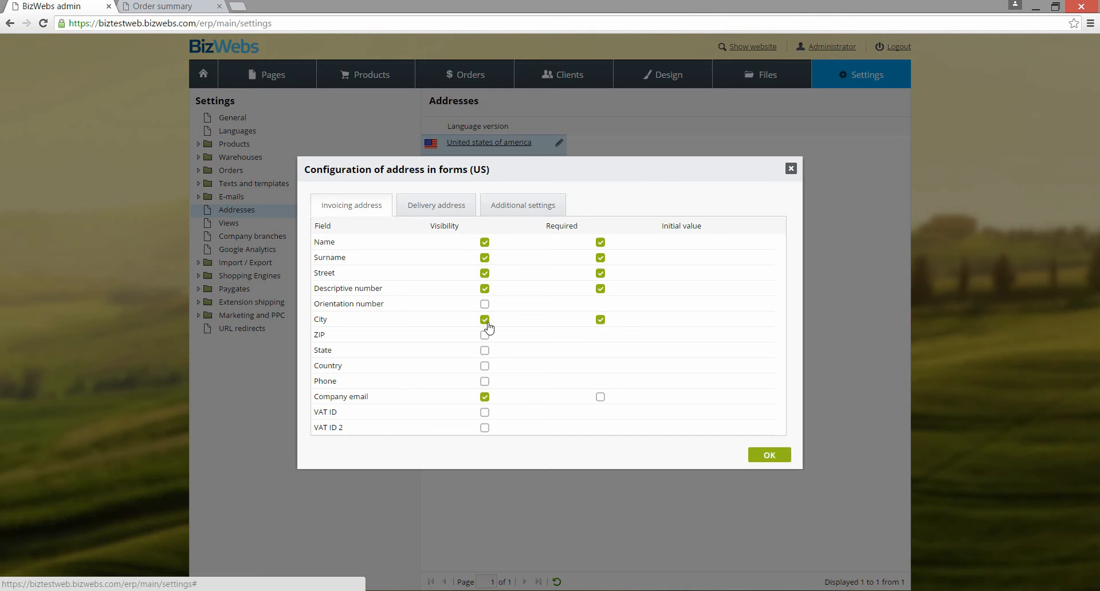
{"action": "left_click", "coordinate": [485, 381]}
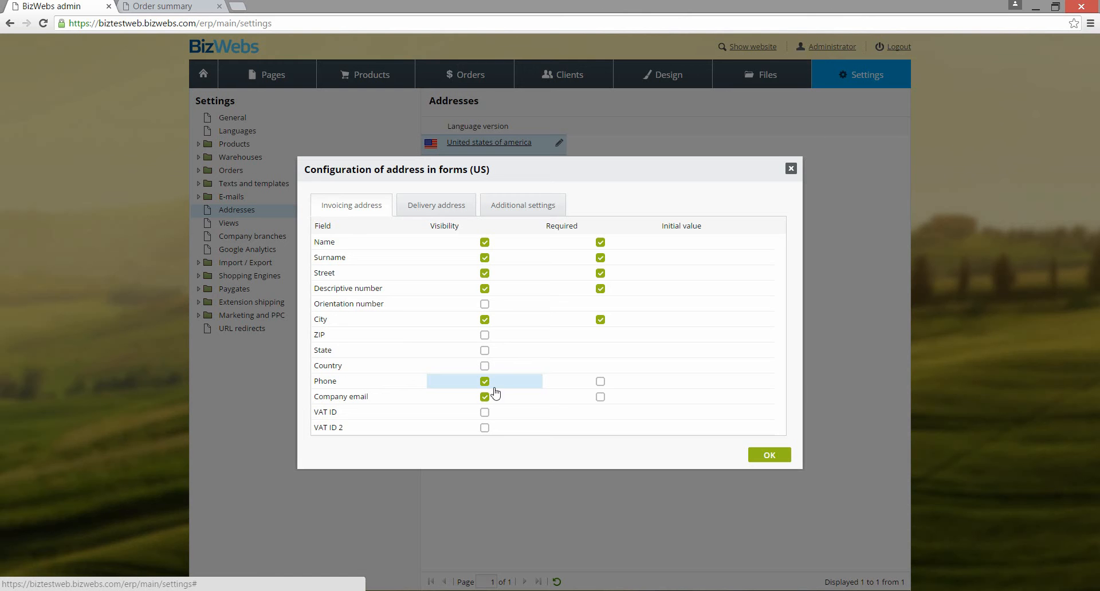
{"action": "left_click", "coordinate": [600, 382]}
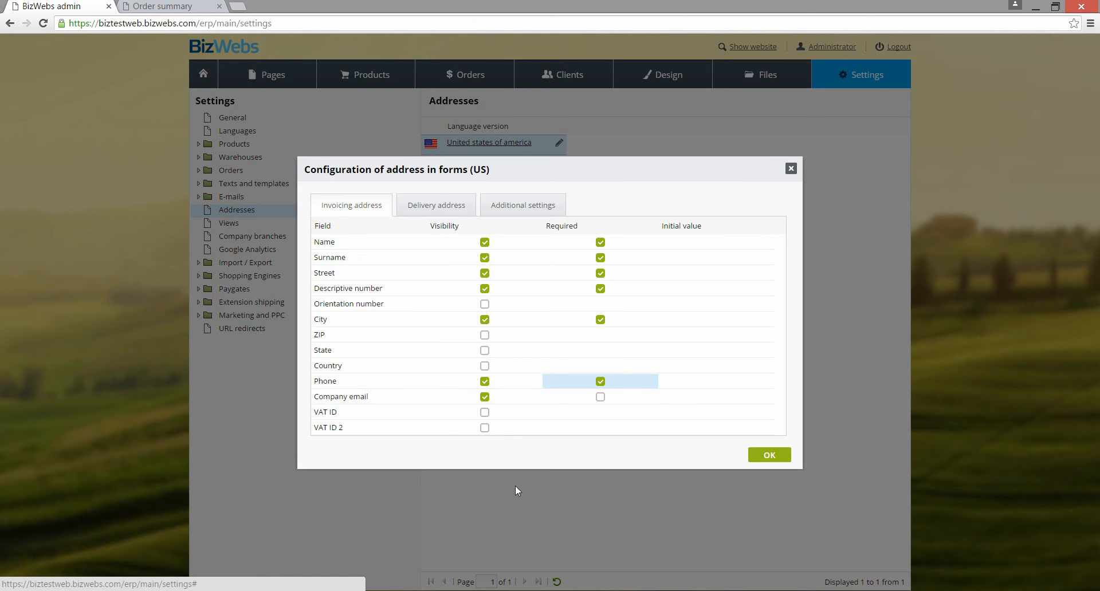
{"action": "left_click", "coordinate": [484, 398]}
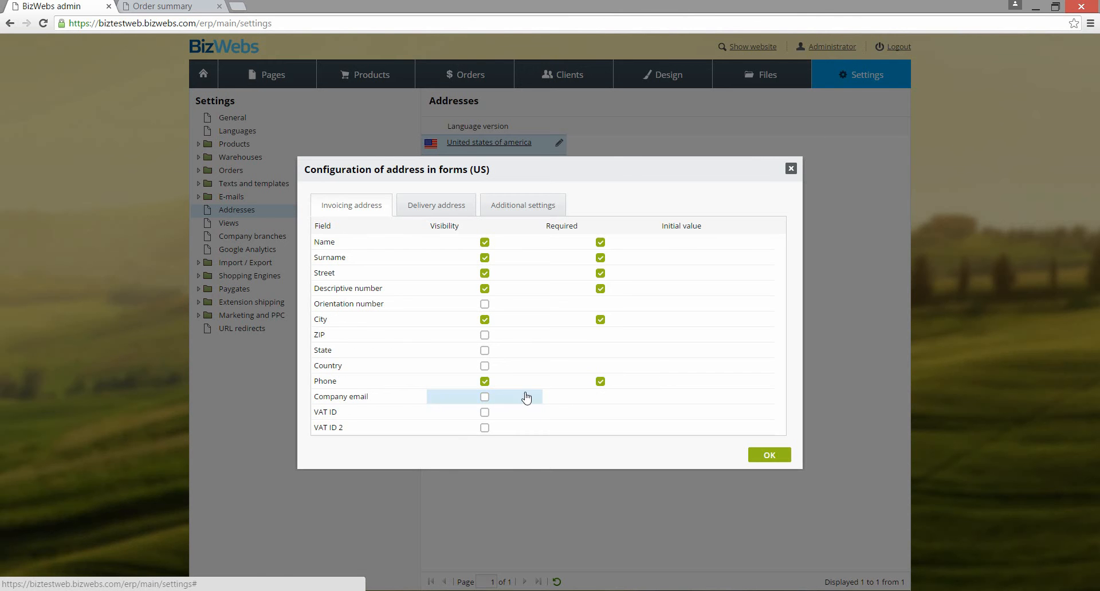
Step: Make Phone required in the delivery address, review the additional VAT ID settings and confirm the address configuration
{"action": "left_click", "coordinate": [453, 211]}
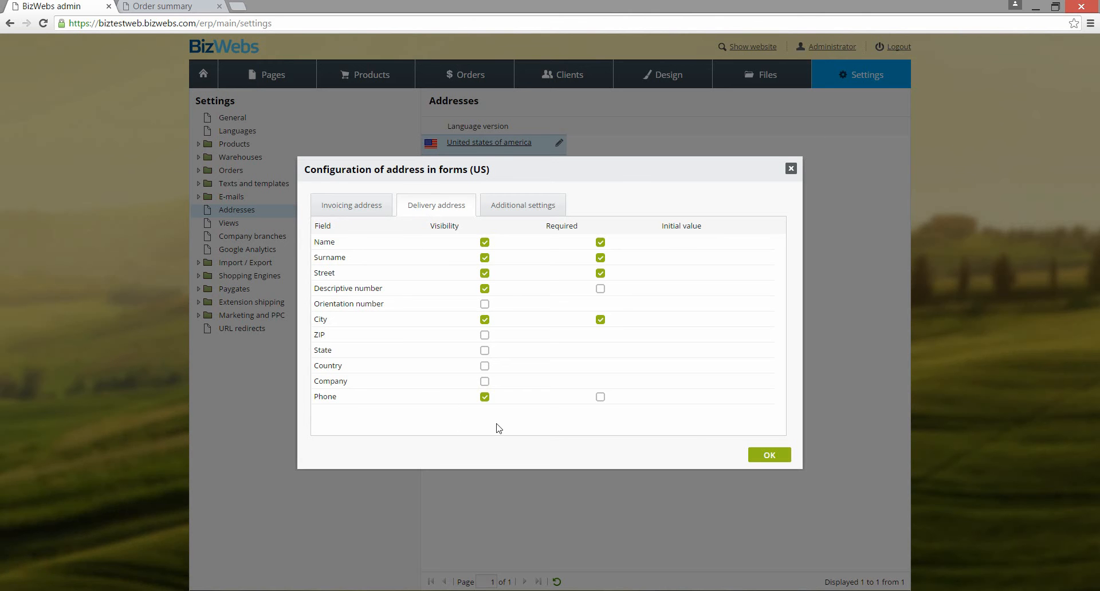
{"action": "left_click", "coordinate": [601, 398]}
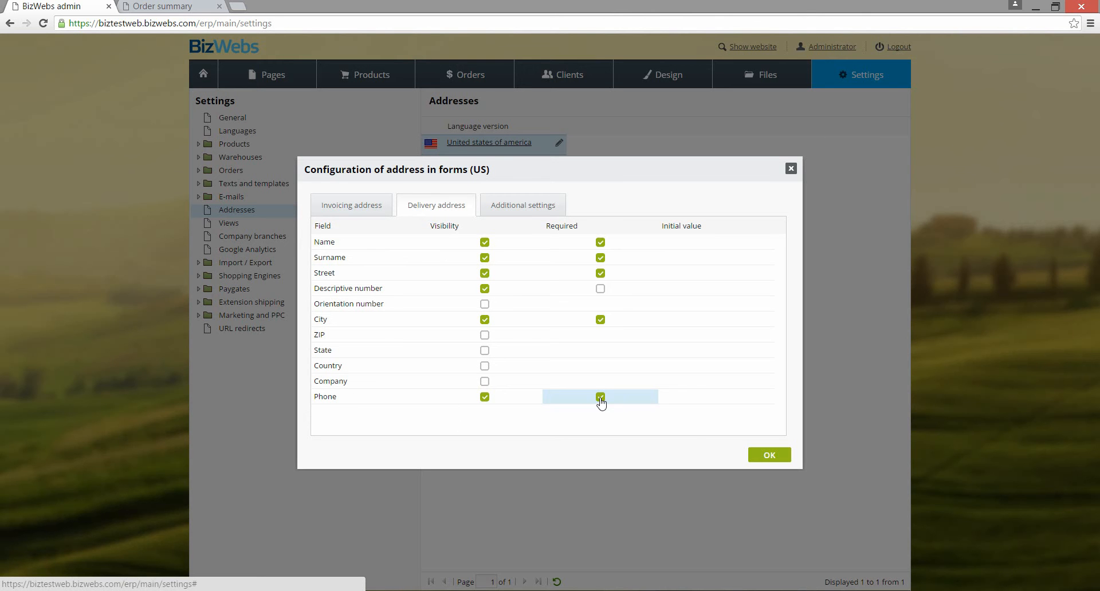
{"action": "left_click", "coordinate": [549, 212]}
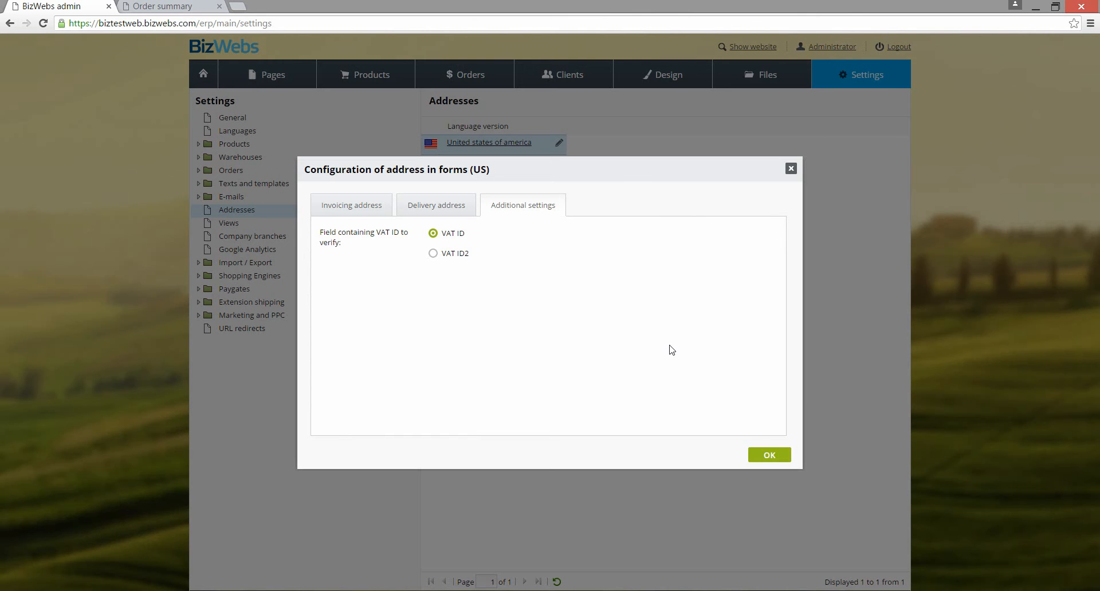
{"action": "left_click", "coordinate": [773, 455]}
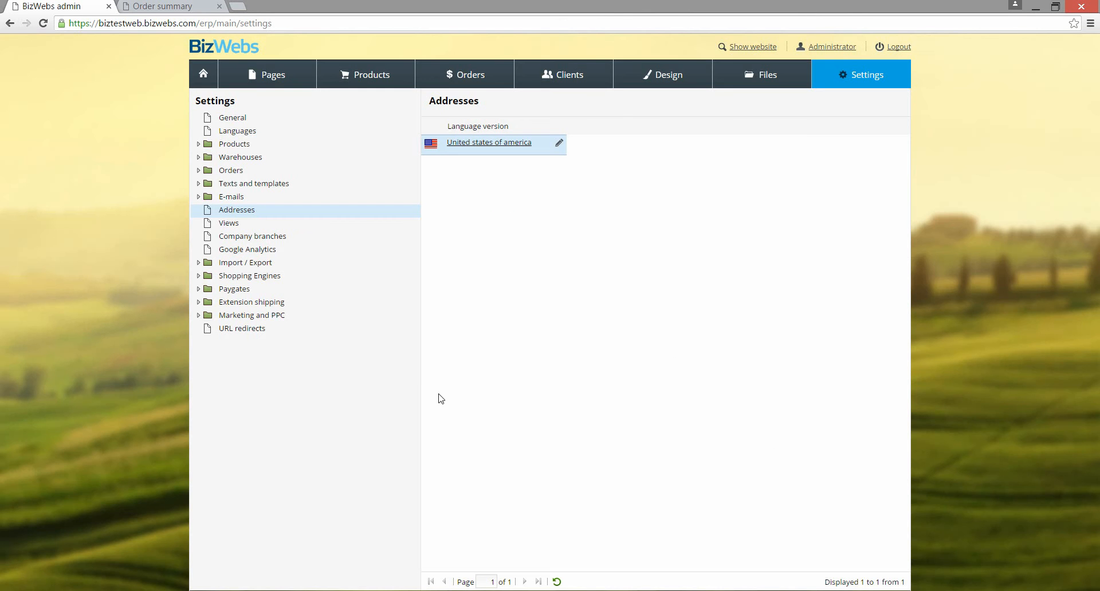
Step: Switch to the e-shop storefront, go to its home page and open the iPhone SE product page
{"action": "left_click", "coordinate": [181, 6]}
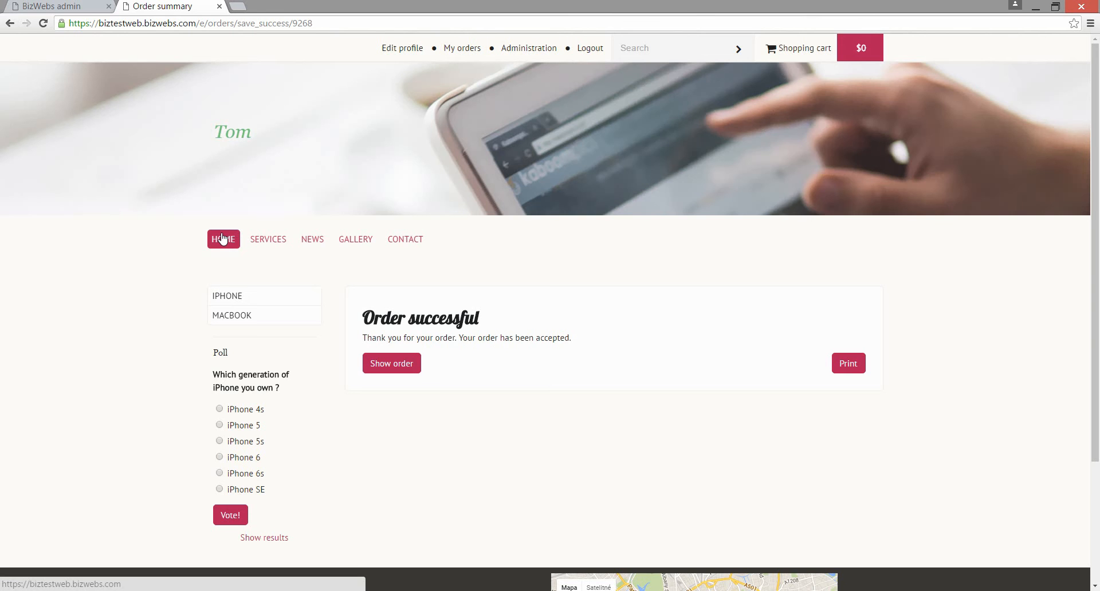
{"action": "left_click", "coordinate": [223, 238]}
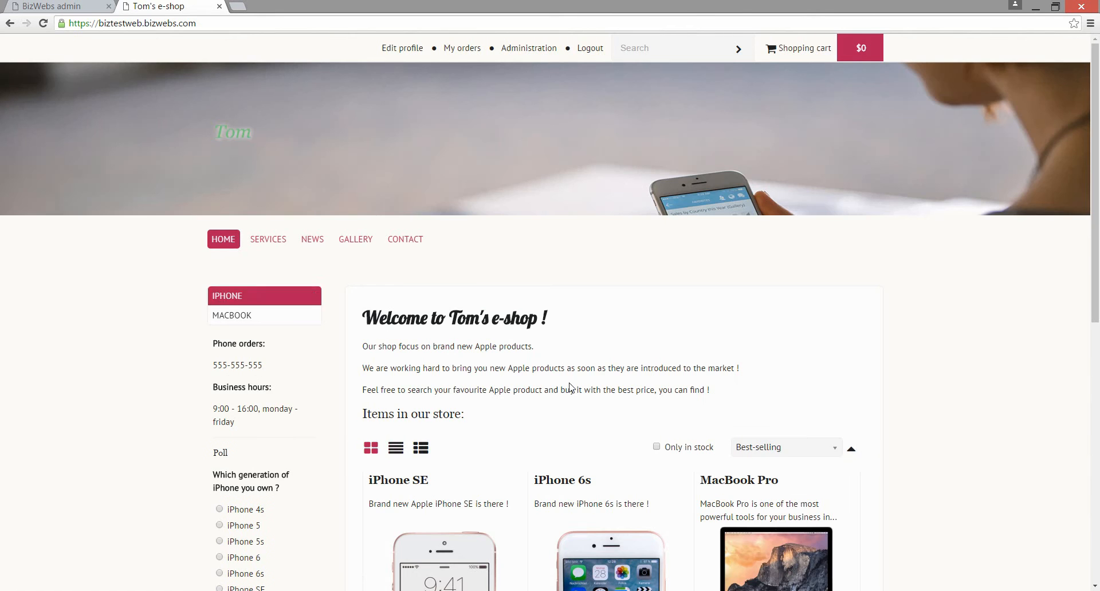
{"action": "scroll", "coordinate": [887, 422], "scroll_direction": "down", "scroll_amount": 4}
{"action": "scroll", "coordinate": [890, 421], "scroll_direction": "down", "scroll_amount": 3}
{"action": "scroll", "coordinate": [894, 420], "scroll_direction": "up", "scroll_amount": 2}
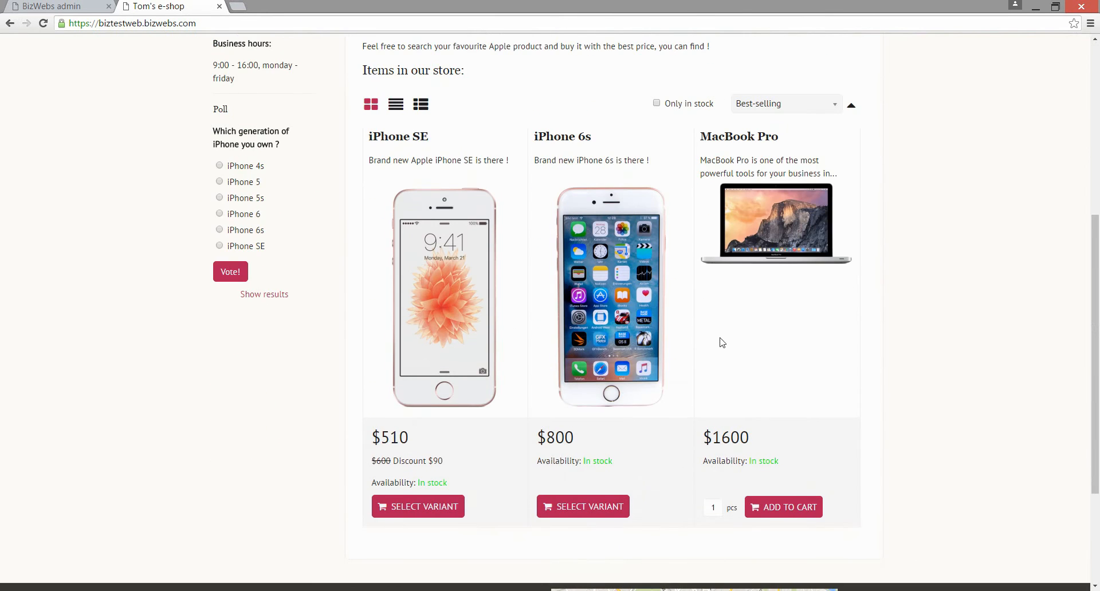
{"action": "left_click", "coordinate": [417, 139]}
Step: Add one iPhone SE with 16 GB memory to the cart and proceed to the order form
{"action": "scroll", "coordinate": [736, 386], "scroll_direction": "down", "scroll_amount": 3}
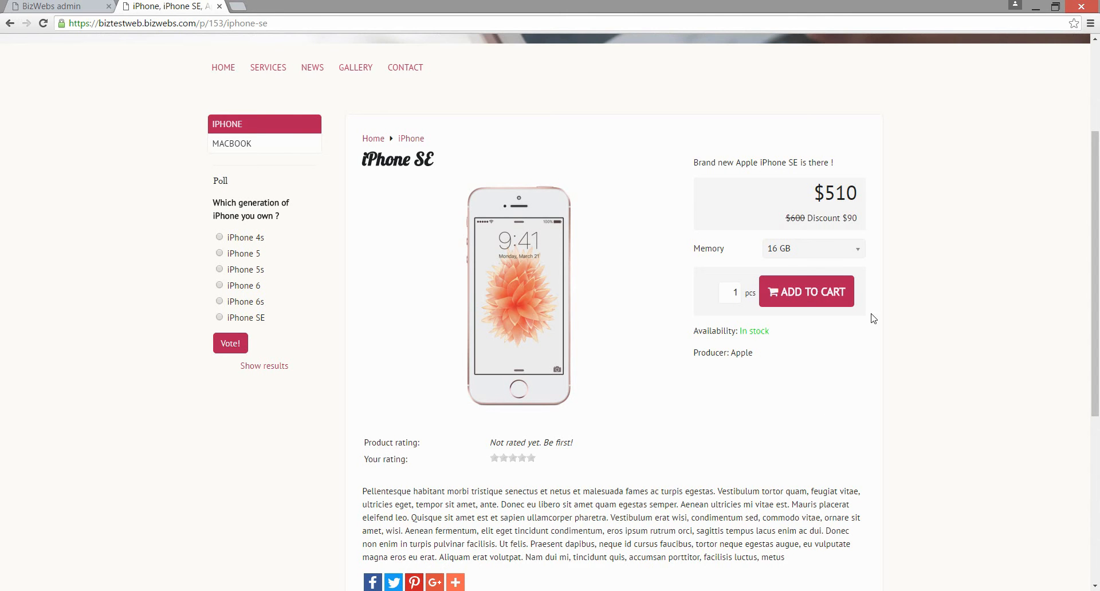
{"action": "left_click", "coordinate": [834, 297]}
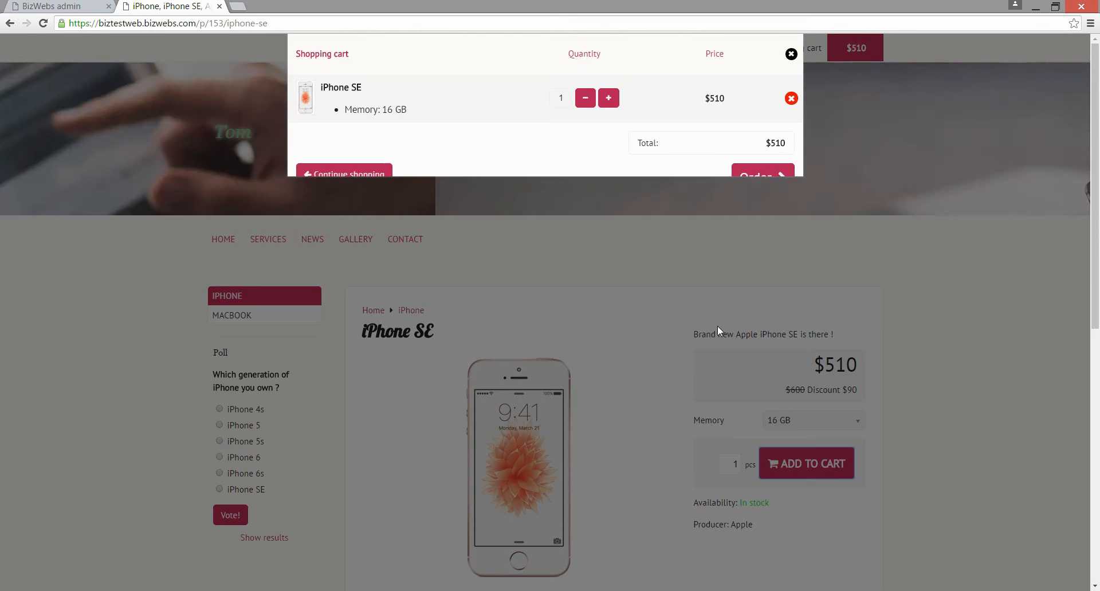
{"action": "left_click", "coordinate": [765, 193]}
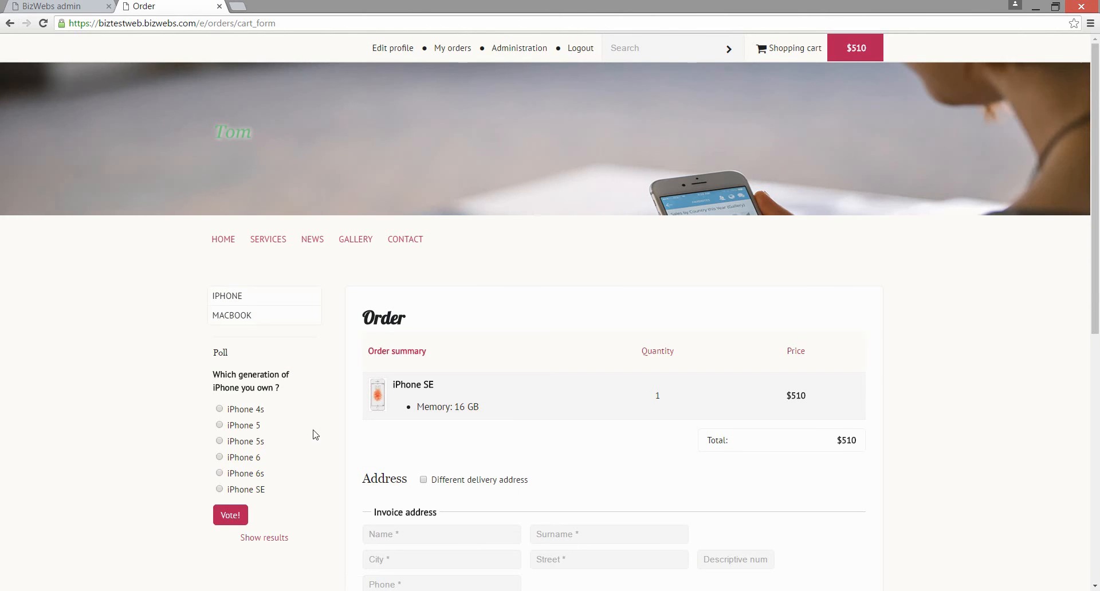
Step: Fill in the customer's first name and surname in the invoice address of the order form
{"action": "scroll", "coordinate": [688, 456], "scroll_direction": "down", "scroll_amount": 3}
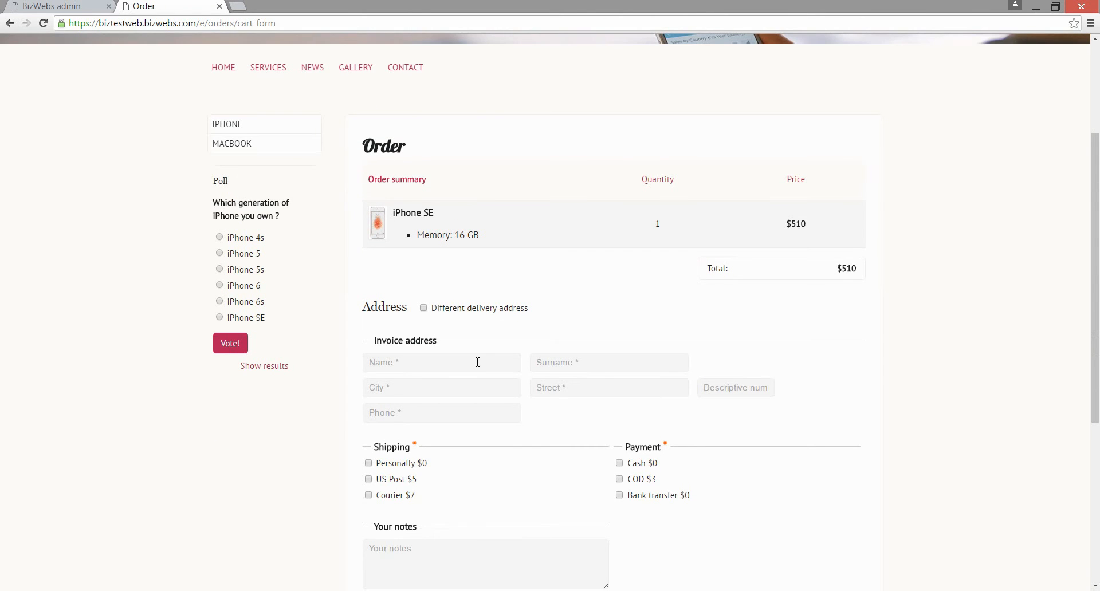
{"action": "left_click", "coordinate": [477, 363]}
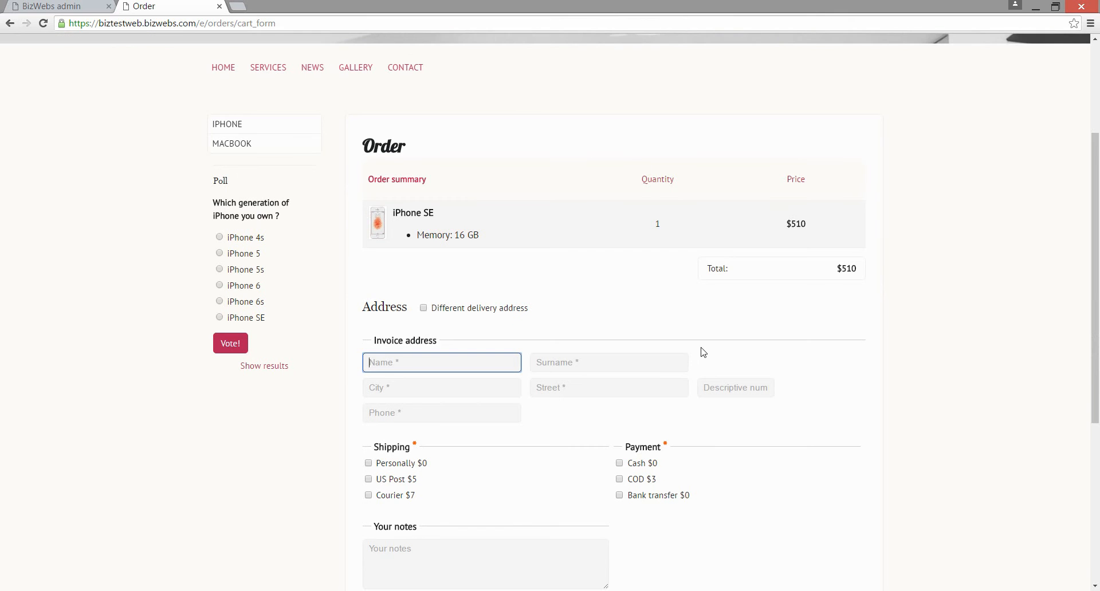
{"action": "type", "text": "Tom"}
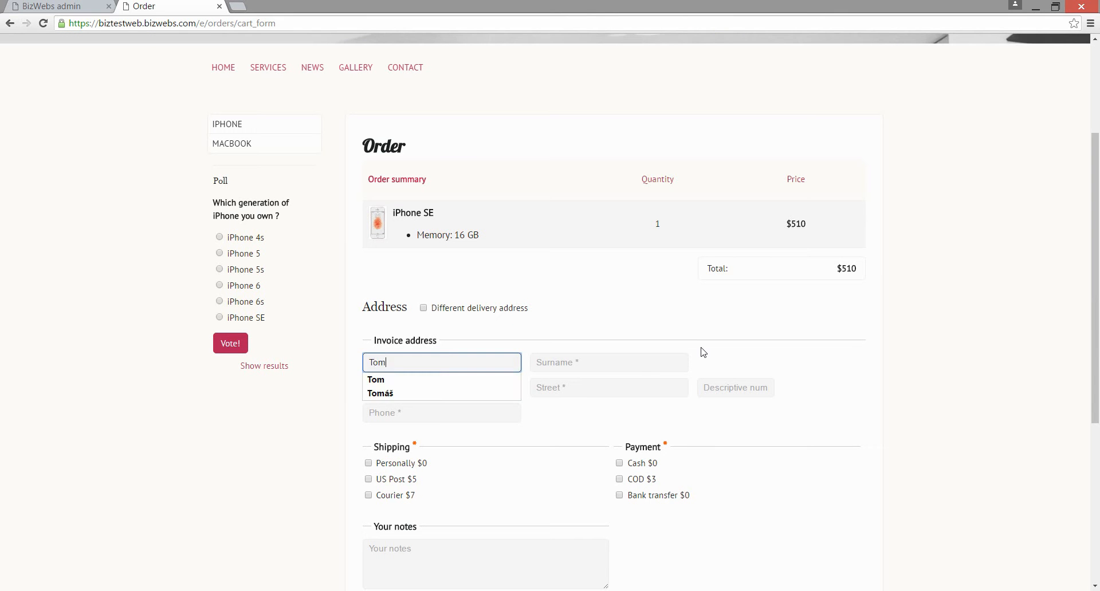
{"action": "left_click", "coordinate": [639, 380]}
{"action": "left_click", "coordinate": [643, 367]}
{"action": "type", "text": "Smi"}
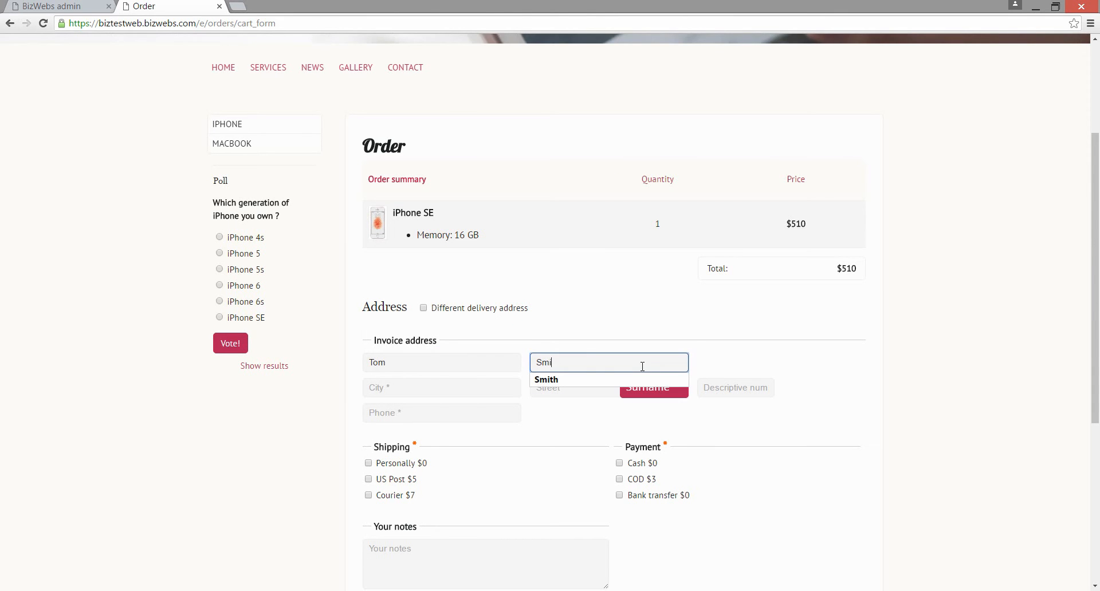
{"action": "left_click", "coordinate": [587, 376]}
Step: Complete the invoice address with the customer's city, street, descriptive number and phone number
{"action": "left_click", "coordinate": [454, 383]}
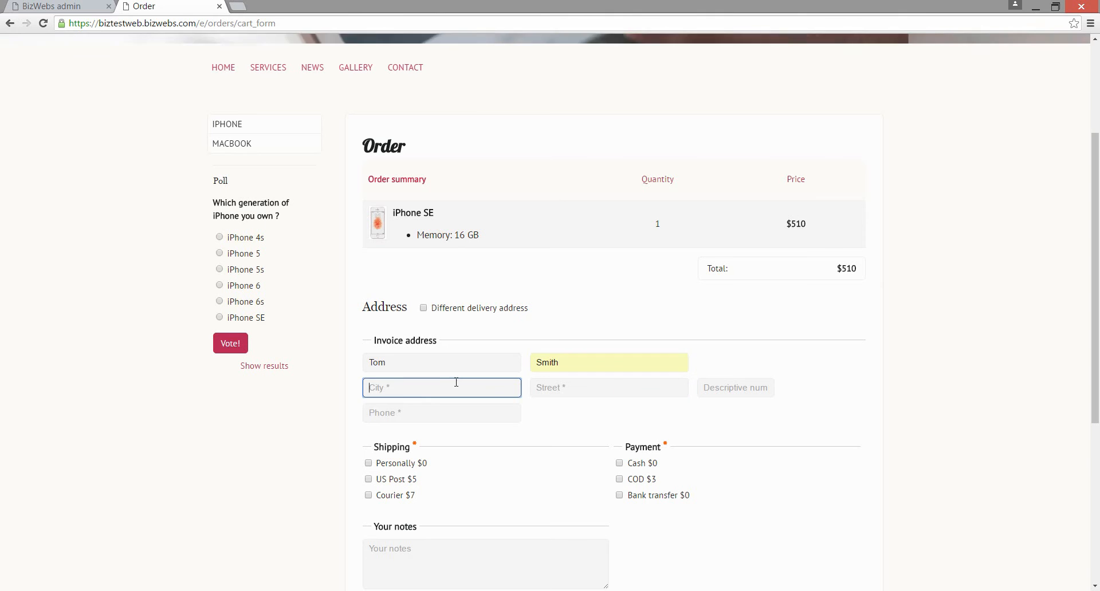
{"action": "type", "text": "Washington D.C."}
{"action": "left_click", "coordinate": [437, 406]}
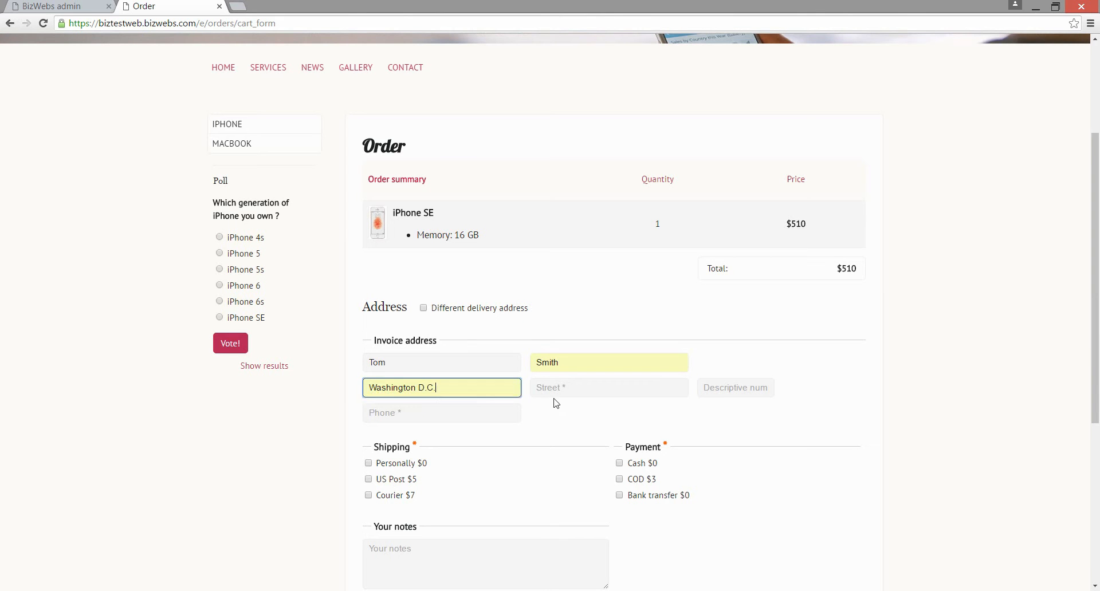
{"action": "left_click", "coordinate": [560, 388]}
{"action": "type", "text": "Nice"}
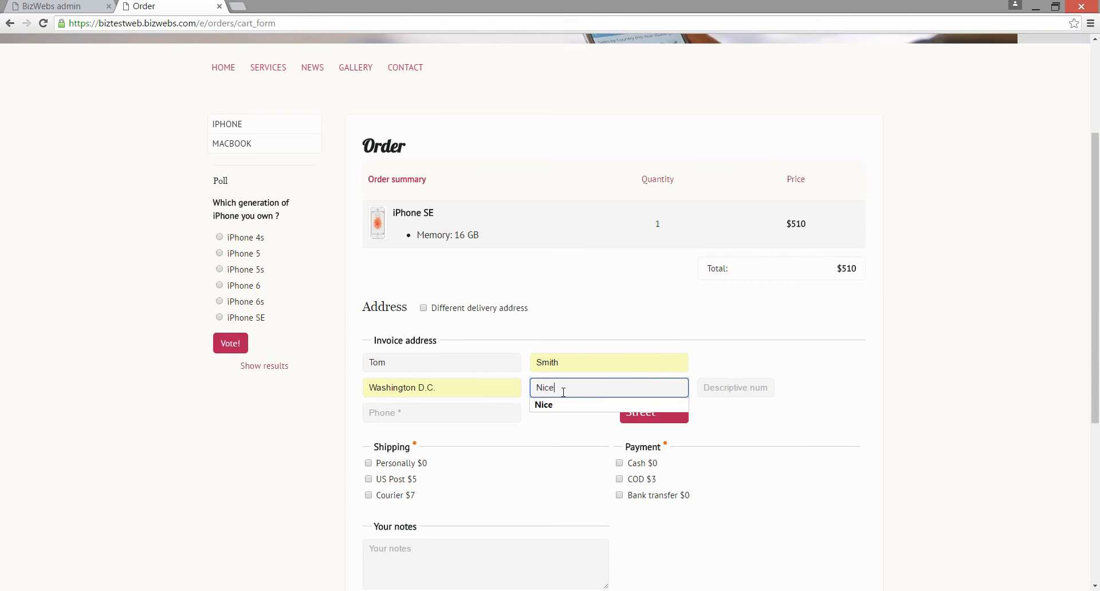
{"action": "left_click", "coordinate": [761, 388]}
{"action": "type", "text": "24"}
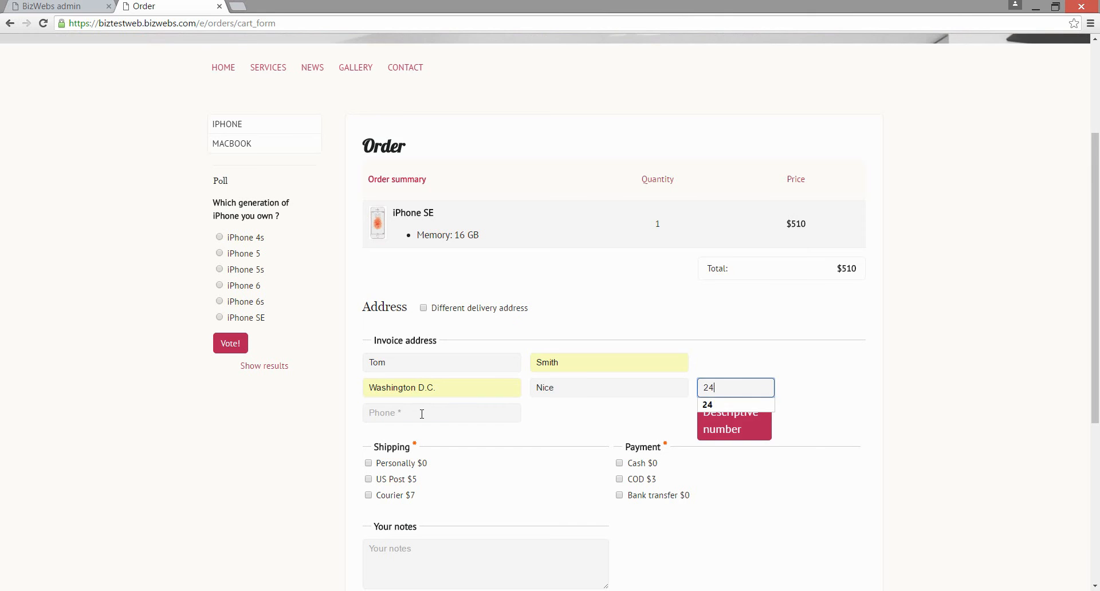
{"action": "left_click", "coordinate": [422, 412]}
{"action": "type", "text": "+555"}
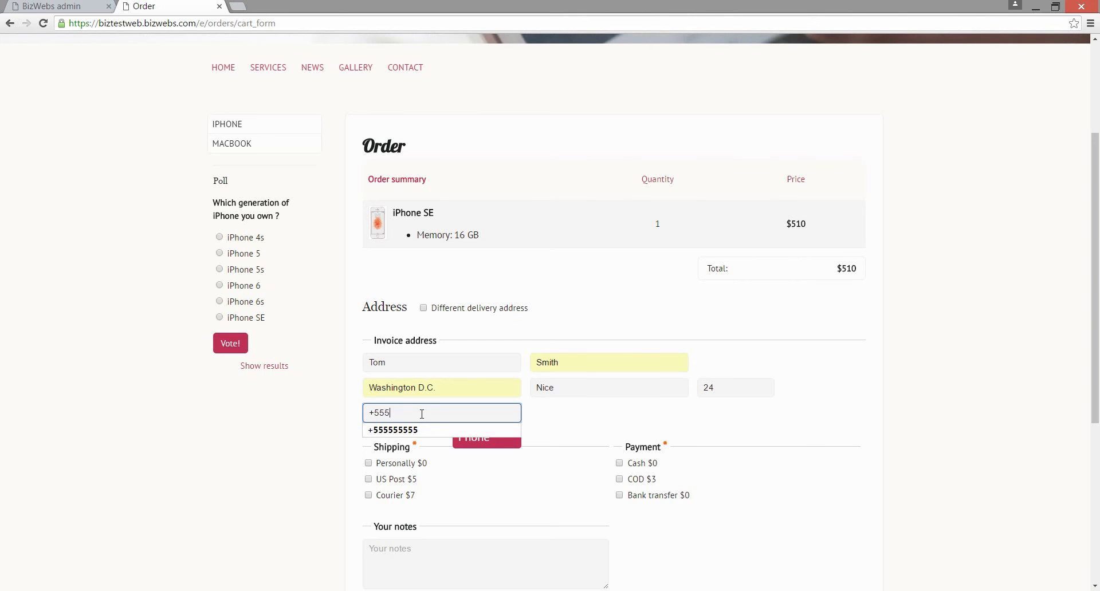
{"action": "left_click", "coordinate": [417, 434]}
Step: Place the order with Personally as shipping and Cash as payment, agreeing to the terms and conditions
{"action": "scroll", "coordinate": [472, 210], "scroll_direction": "down", "scroll_amount": 3}
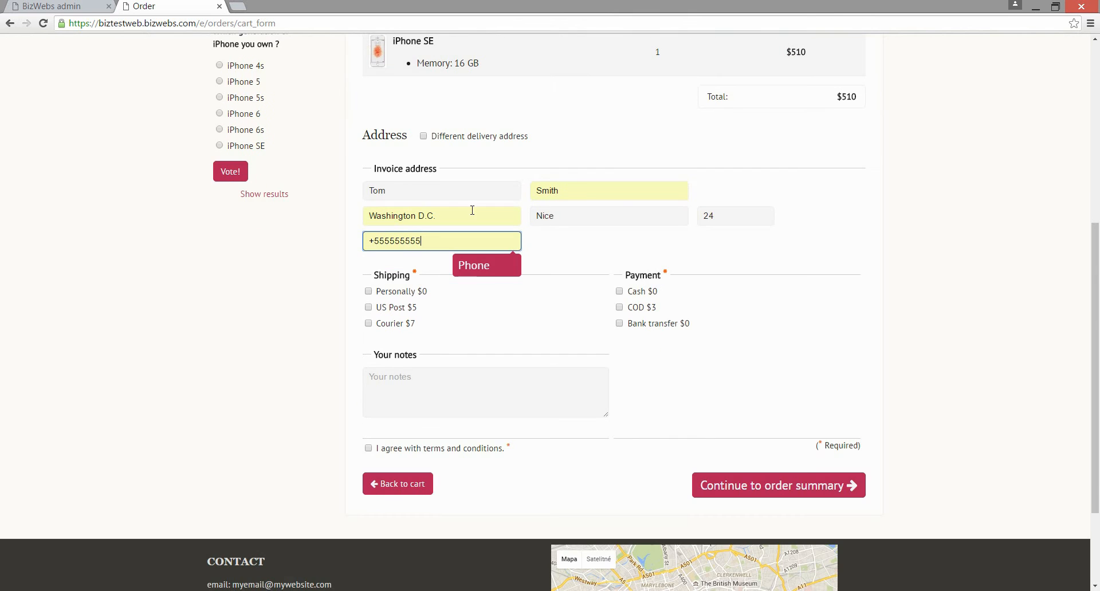
{"action": "left_click", "coordinate": [375, 293]}
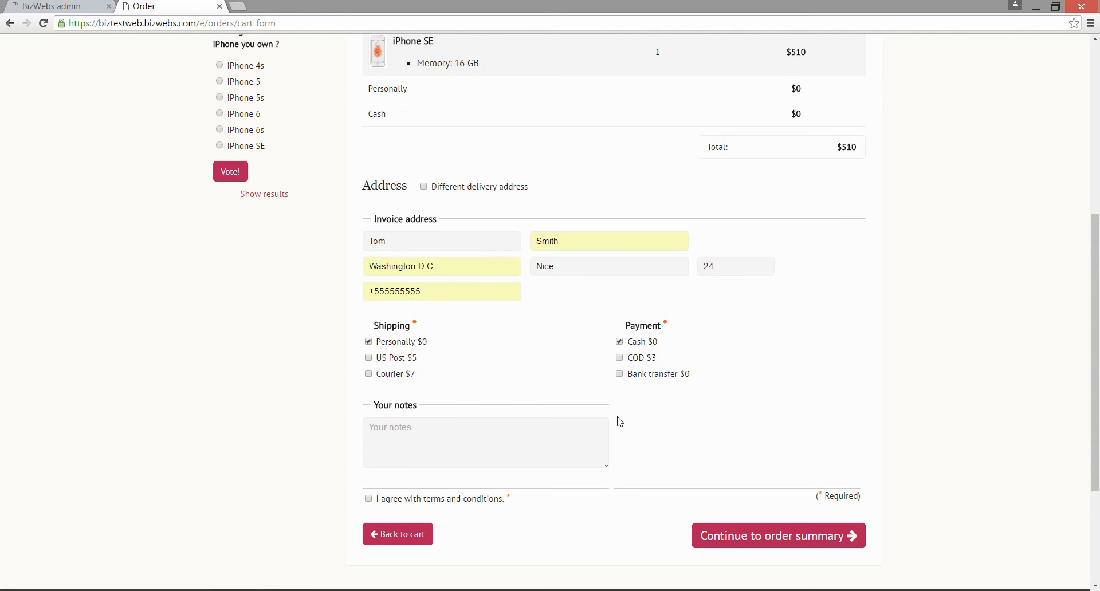
{"action": "scroll", "coordinate": [492, 425], "scroll_direction": "down", "scroll_amount": 1}
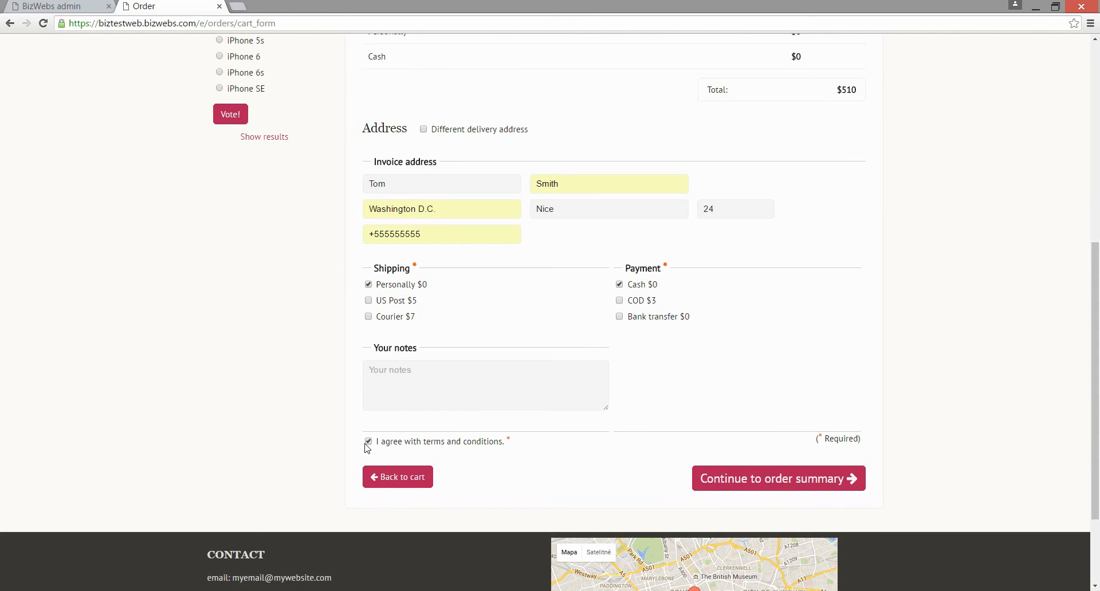
{"action": "left_click", "coordinate": [729, 491]}
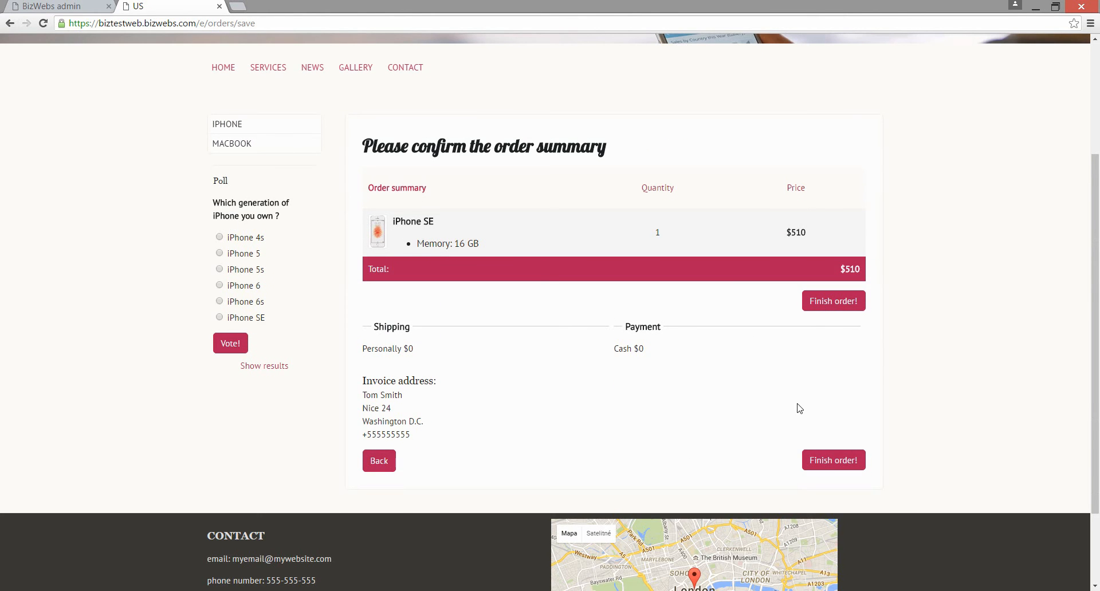
{"action": "left_click", "coordinate": [833, 307]}
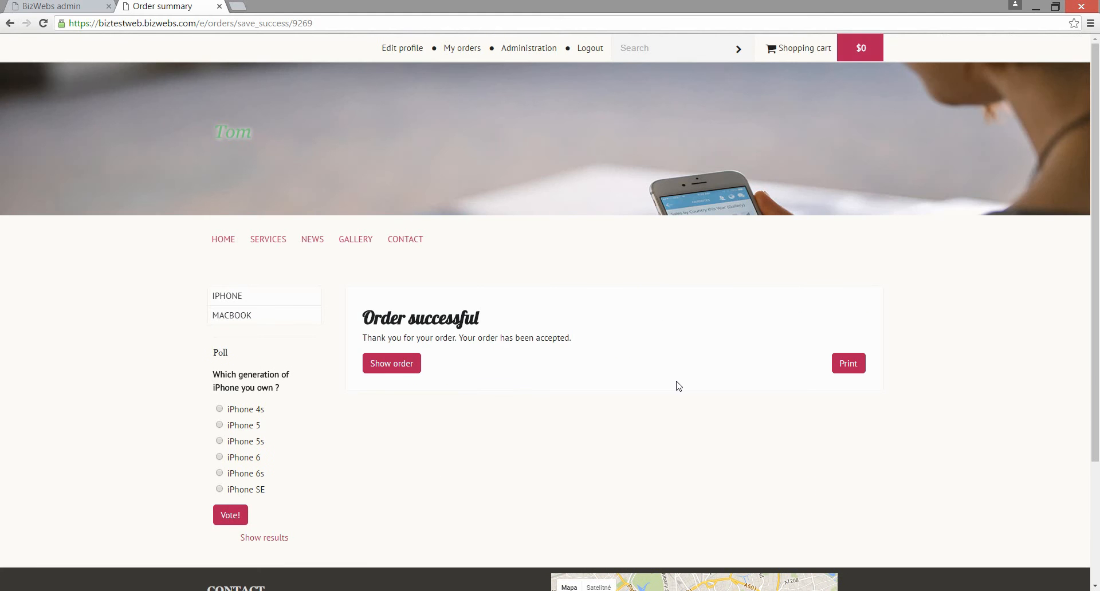
Step: Switch to the BizWebs administration, open the new order, review its invoicing and delivery addresses and save it
{"action": "left_click", "coordinate": [73, 8]}
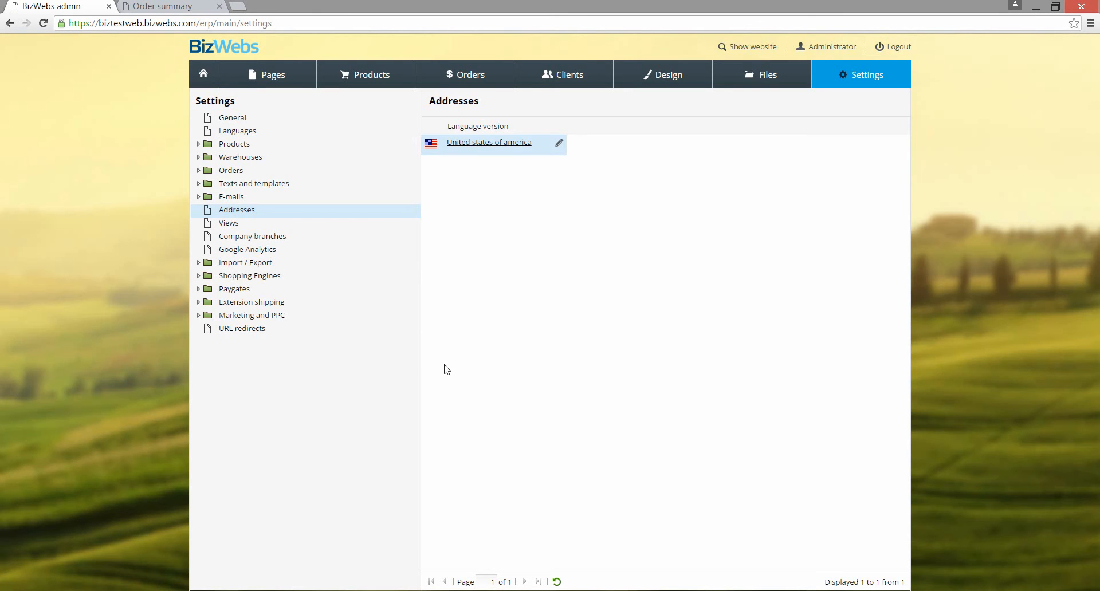
{"action": "left_click", "coordinate": [471, 86]}
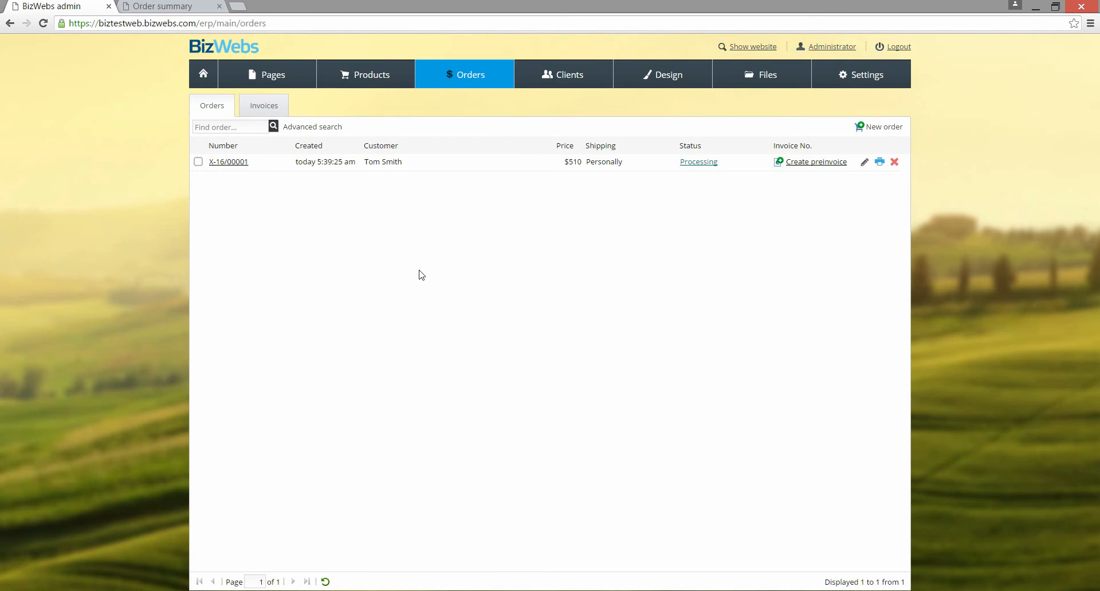
{"action": "left_click", "coordinate": [232, 165]}
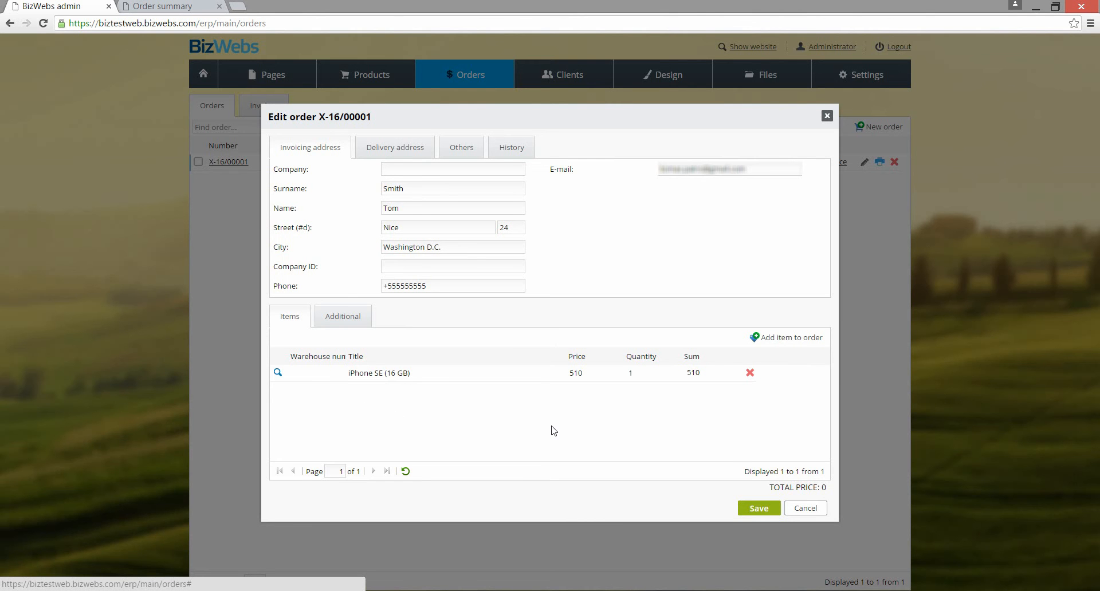
{"action": "left_click", "coordinate": [398, 150]}
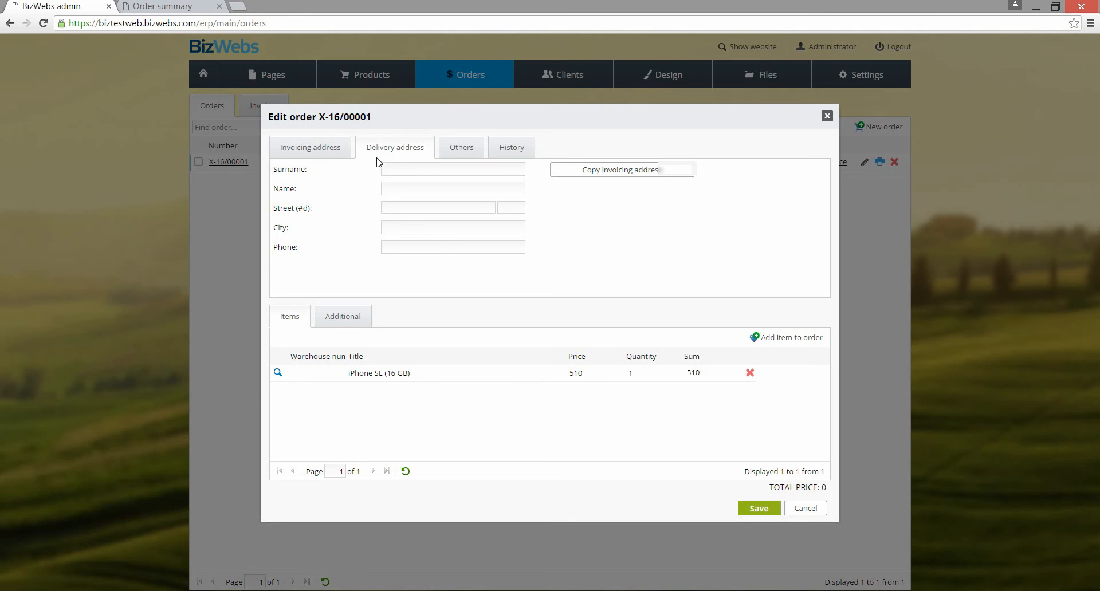
{"action": "left_click", "coordinate": [331, 156]}
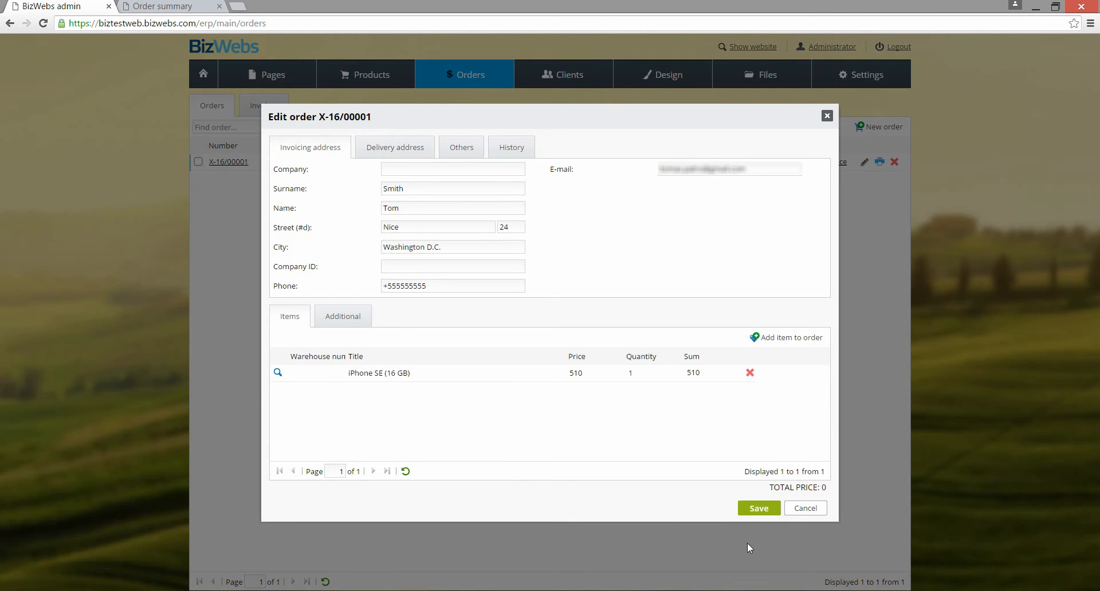
{"action": "left_click", "coordinate": [754, 511]}
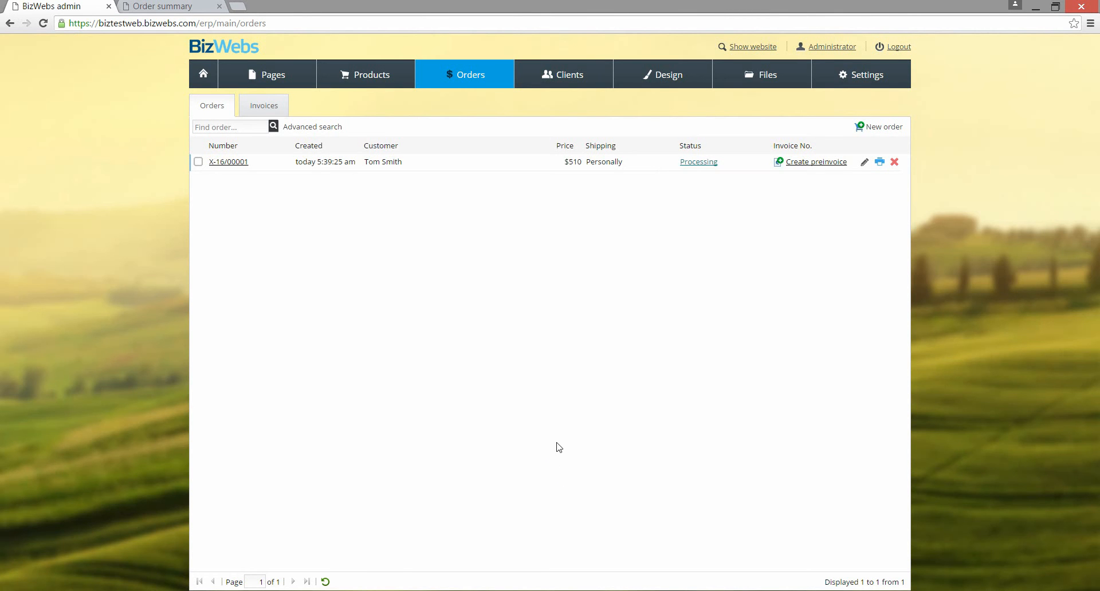
Step: Open the general order settings, review the general and invoicing options and save them
{"action": "left_click", "coordinate": [844, 86]}
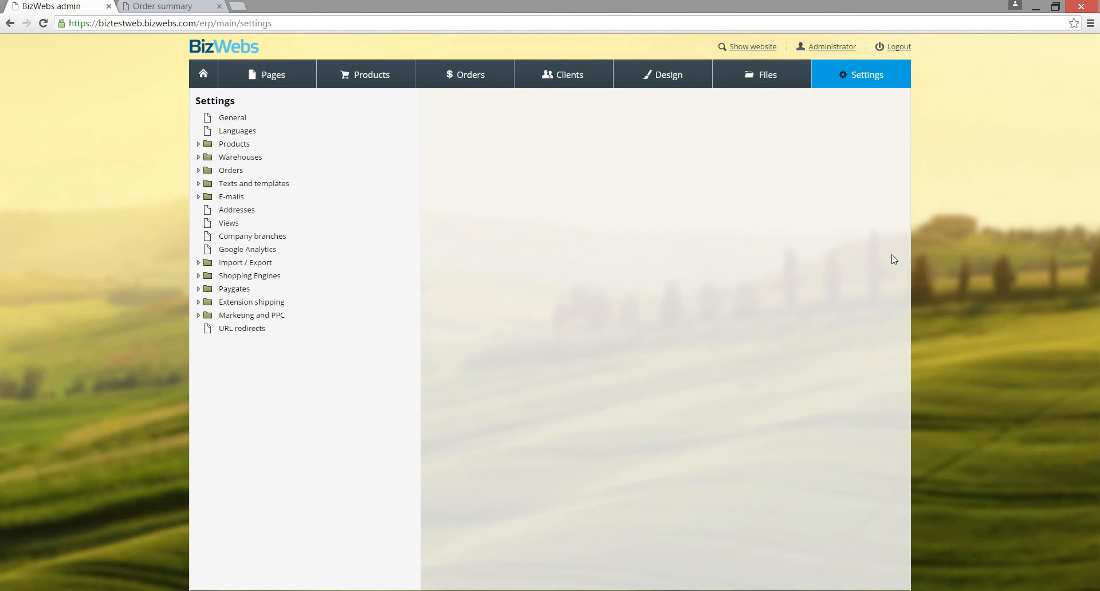
{"action": "left_click", "coordinate": [200, 171]}
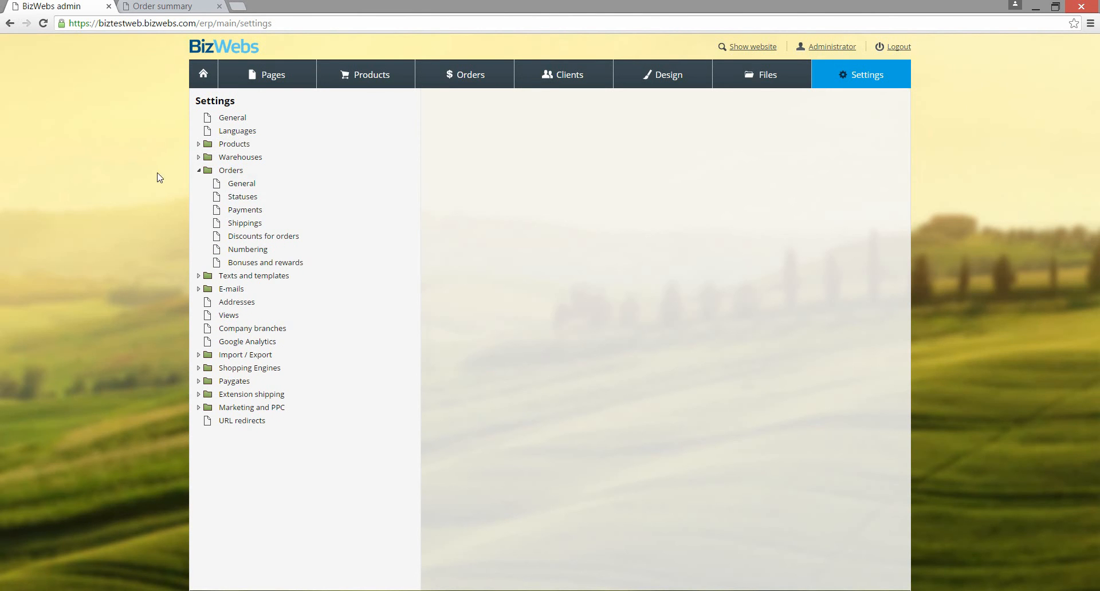
{"action": "left_click", "coordinate": [267, 183]}
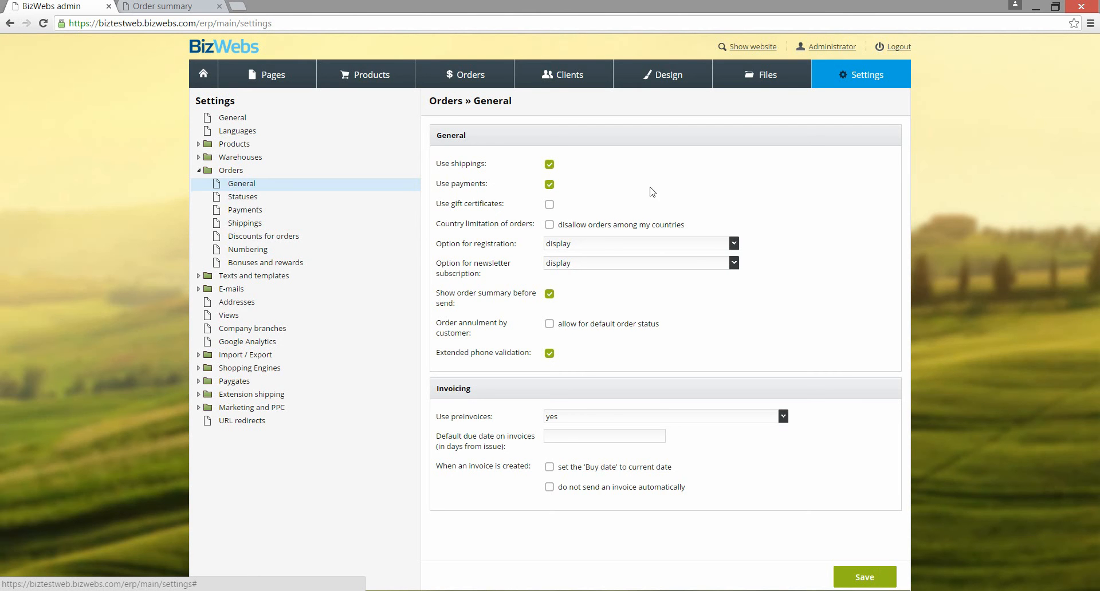
{"action": "left_click", "coordinate": [865, 574]}
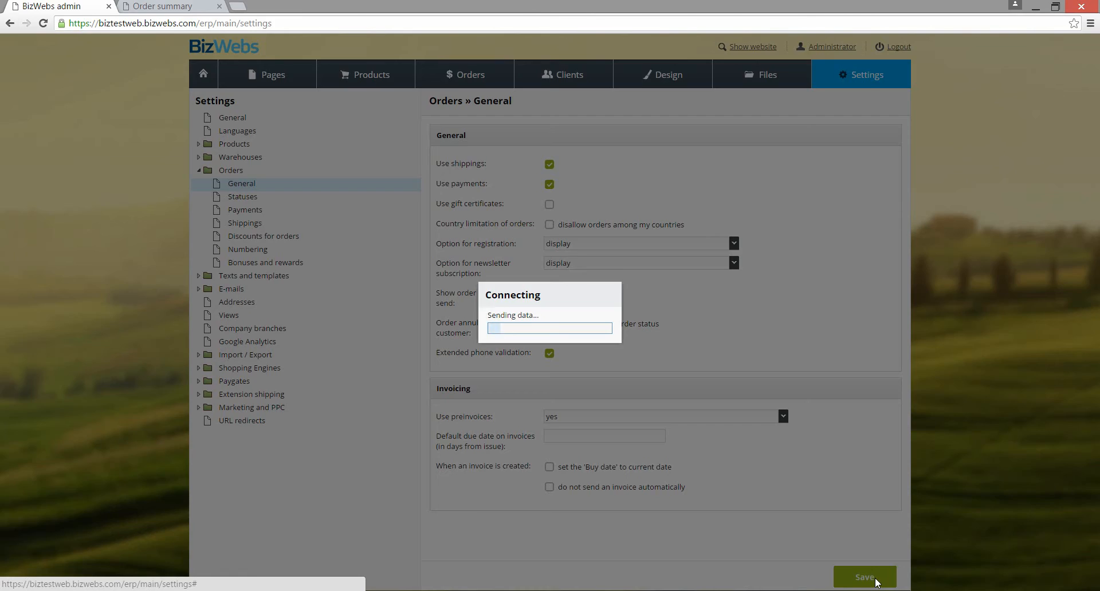
Step: Review the order statuses in the settings and check the status of the new order in the orders list
{"action": "left_click", "coordinate": [370, 200]}
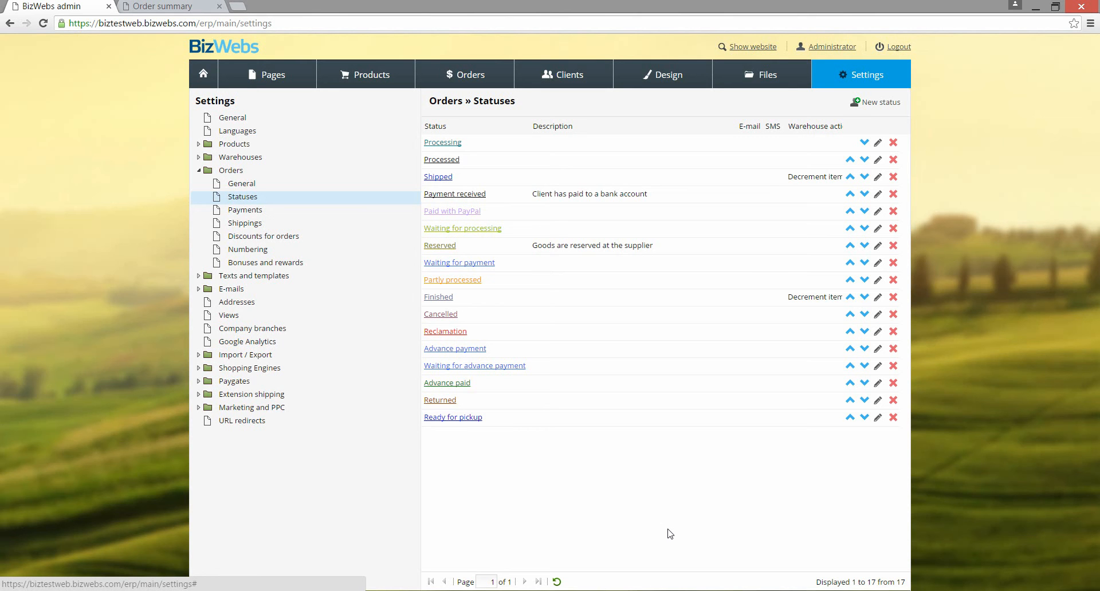
{"action": "left_click", "coordinate": [500, 86]}
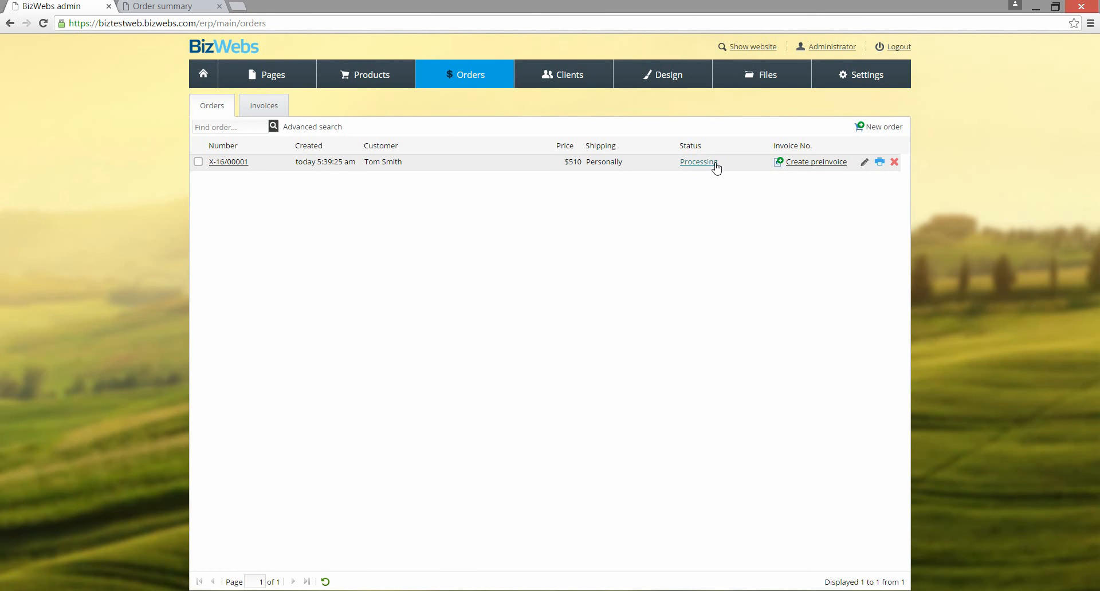
{"action": "left_click", "coordinate": [874, 79]}
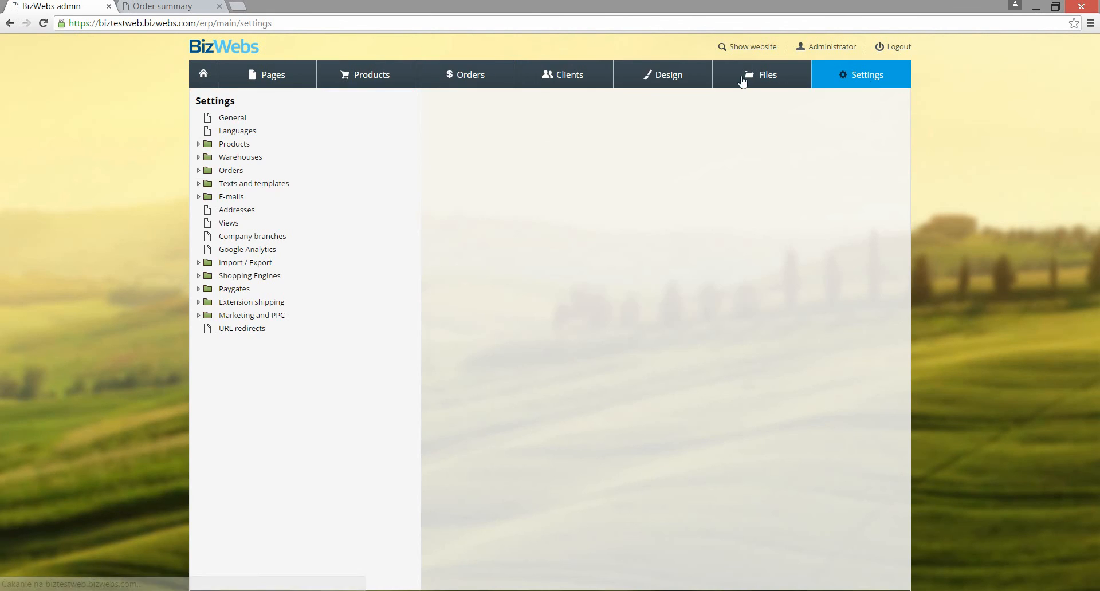
{"action": "left_click", "coordinate": [261, 170]}
{"action": "left_click", "coordinate": [257, 200]}
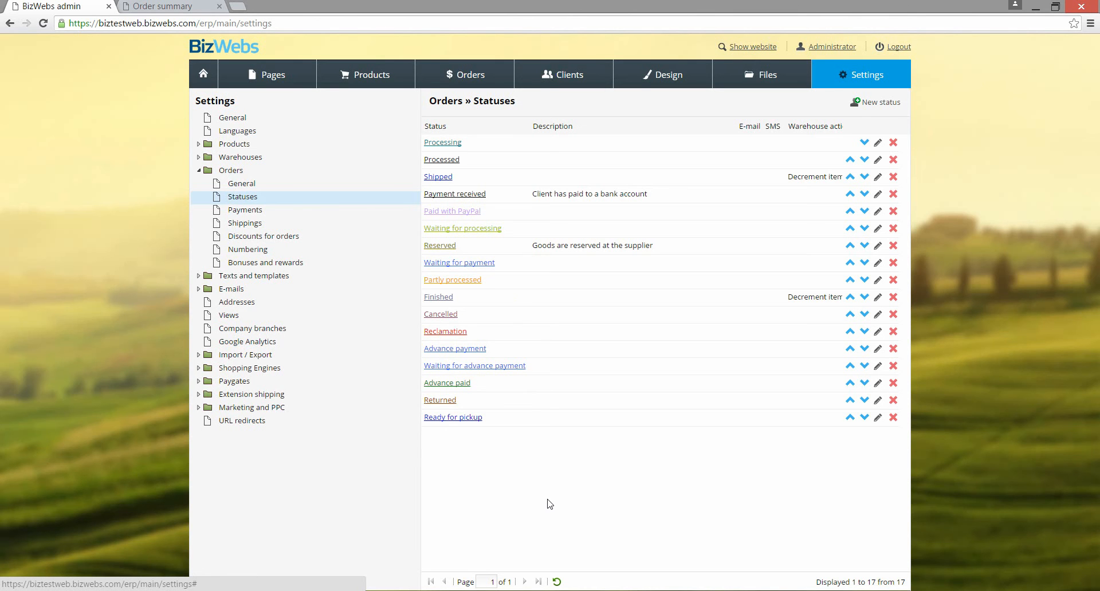
Step: Open the Finished order status, check that its warehouse action is Decrement item and save it
{"action": "double_click", "coordinate": [486, 301]}
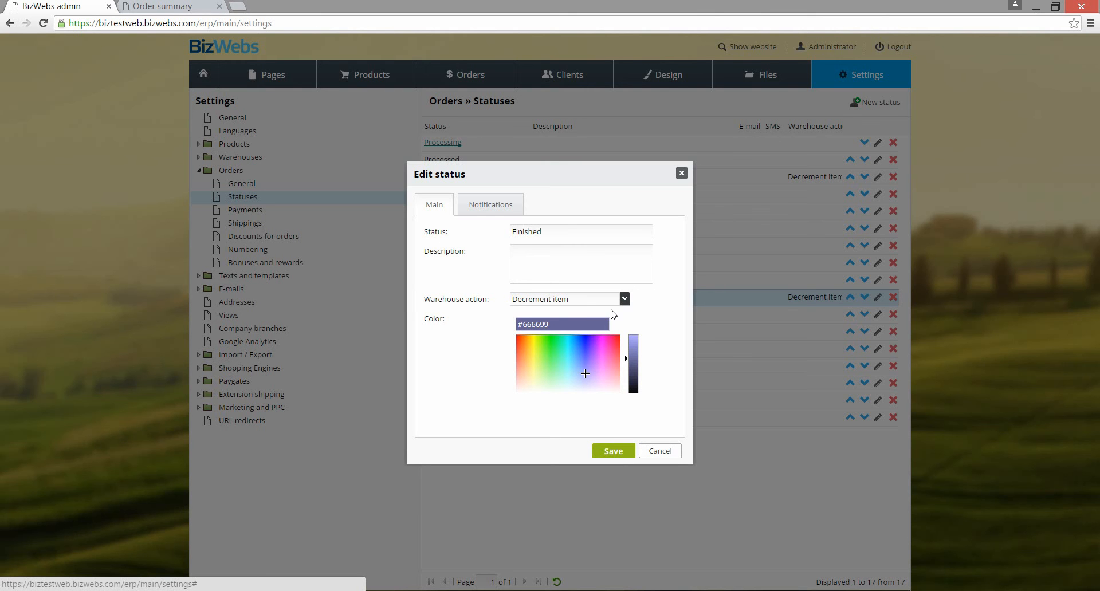
{"action": "left_click", "coordinate": [624, 299]}
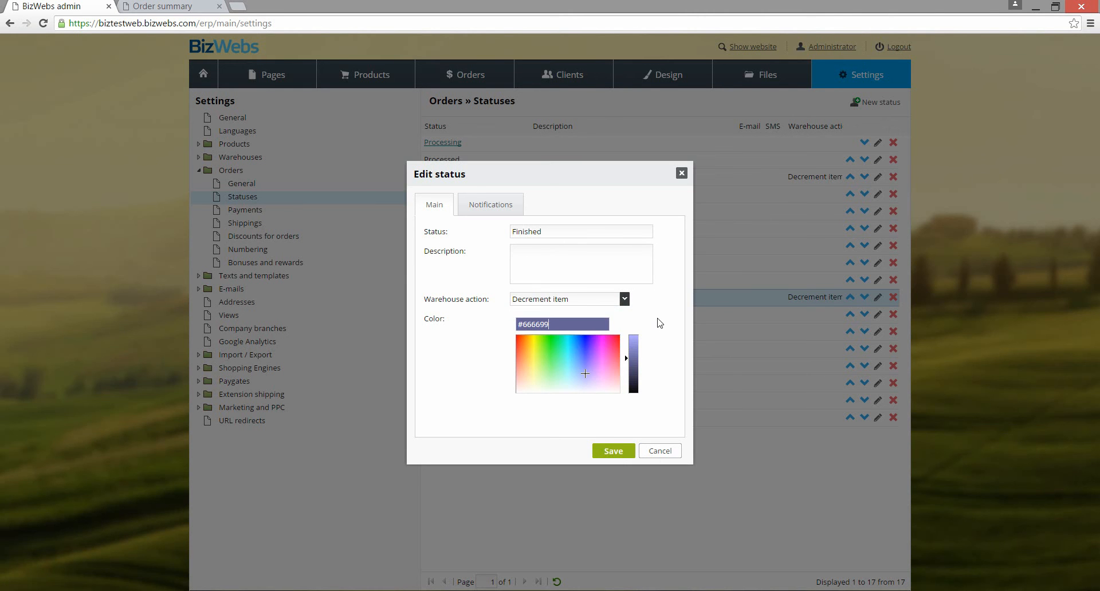
{"action": "left_click", "coordinate": [614, 453]}
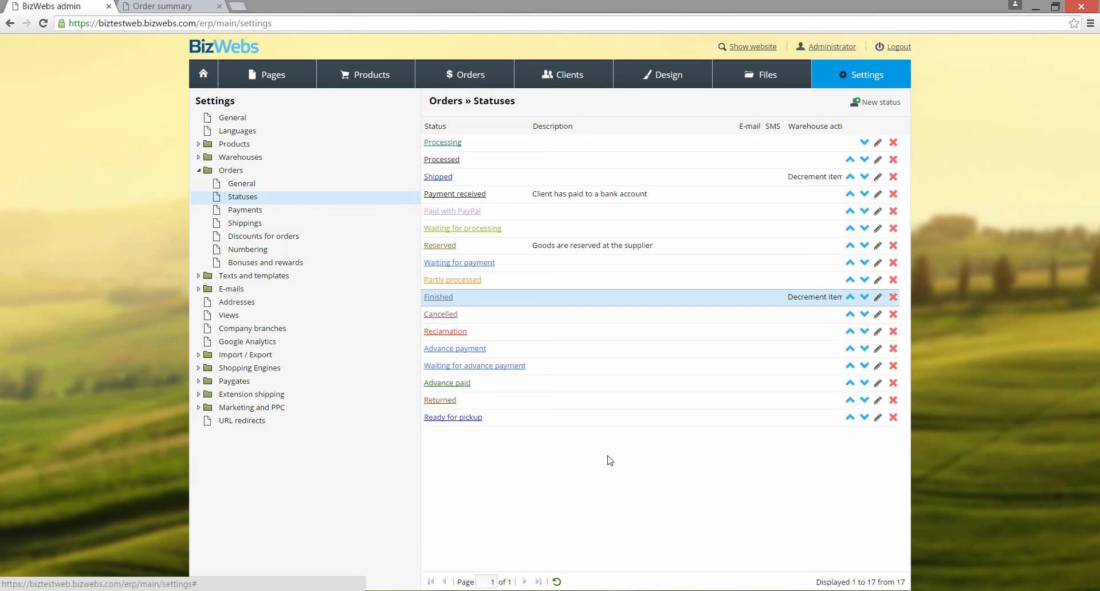
Step: Change the new order's status to Finished in the orders list and save the change
{"action": "left_click", "coordinate": [506, 92]}
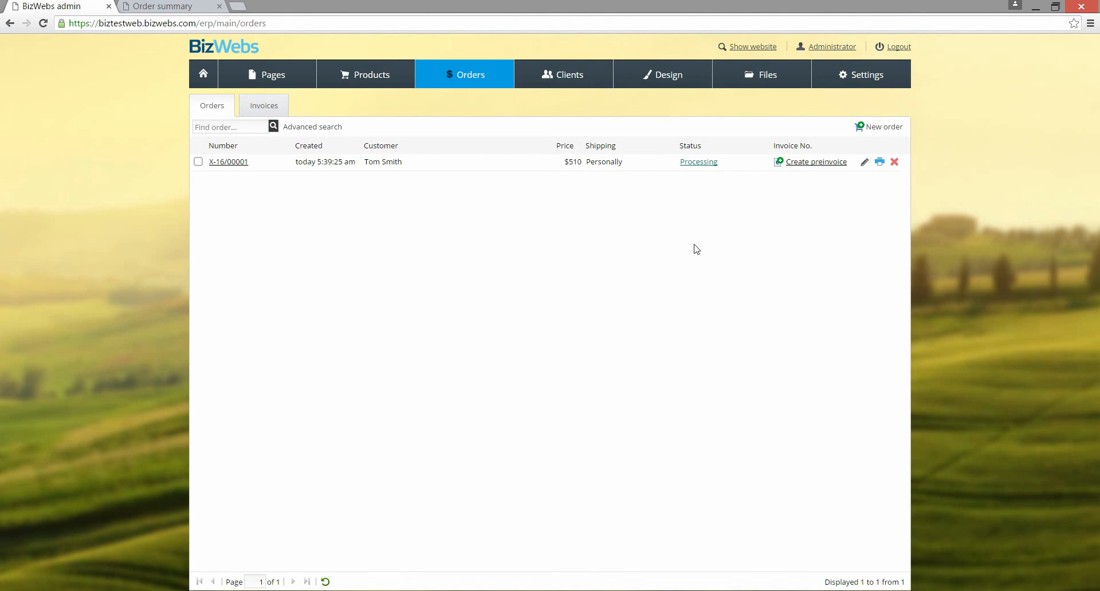
{"action": "left_click", "coordinate": [711, 162]}
{"action": "left_click", "coordinate": [680, 280]}
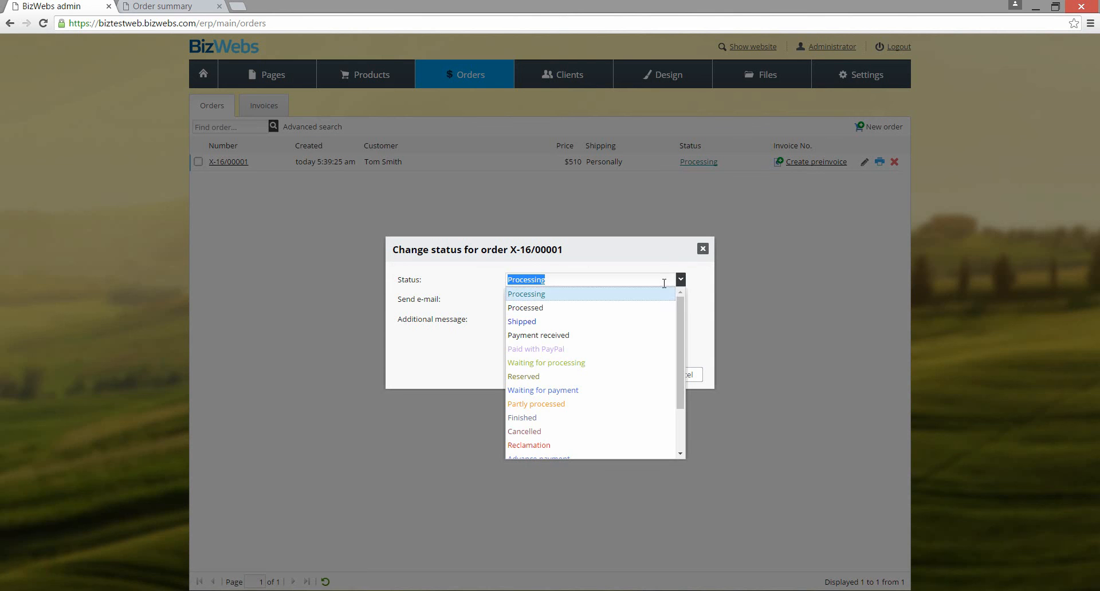
{"action": "left_click", "coordinate": [613, 419]}
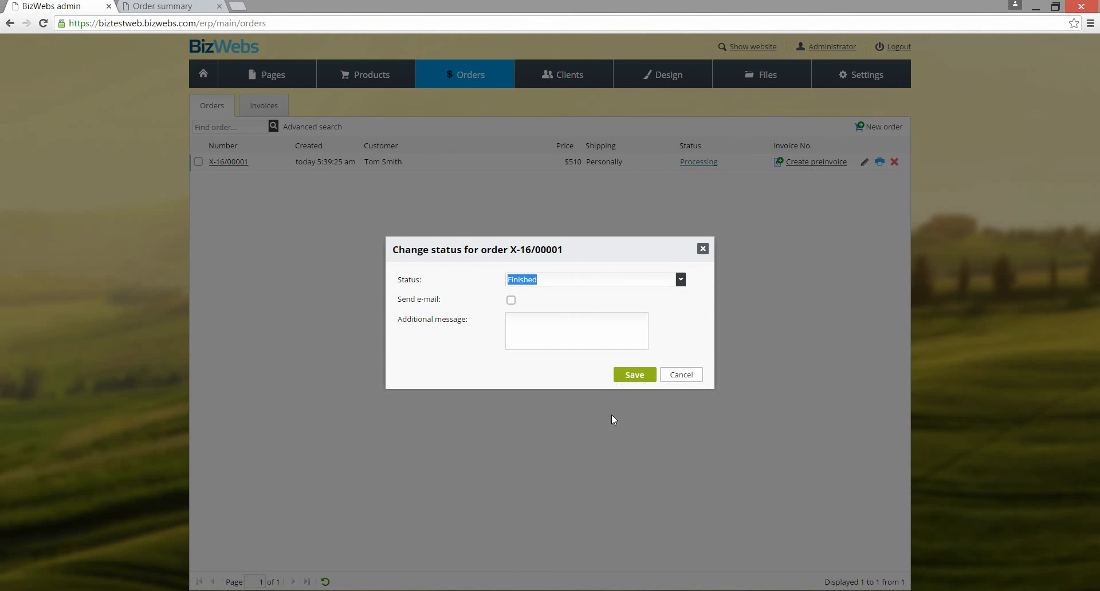
{"action": "left_click", "coordinate": [621, 377]}
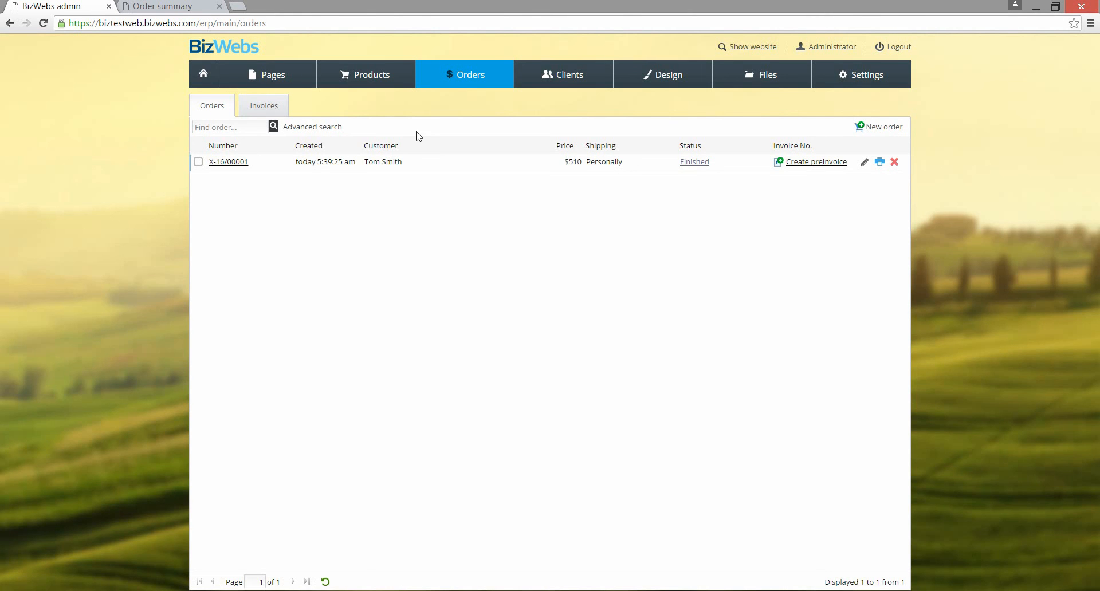
Step: Check the warehouse counts of the iPhone SE memory variants in the product editor and save the product
{"action": "left_click", "coordinate": [395, 85]}
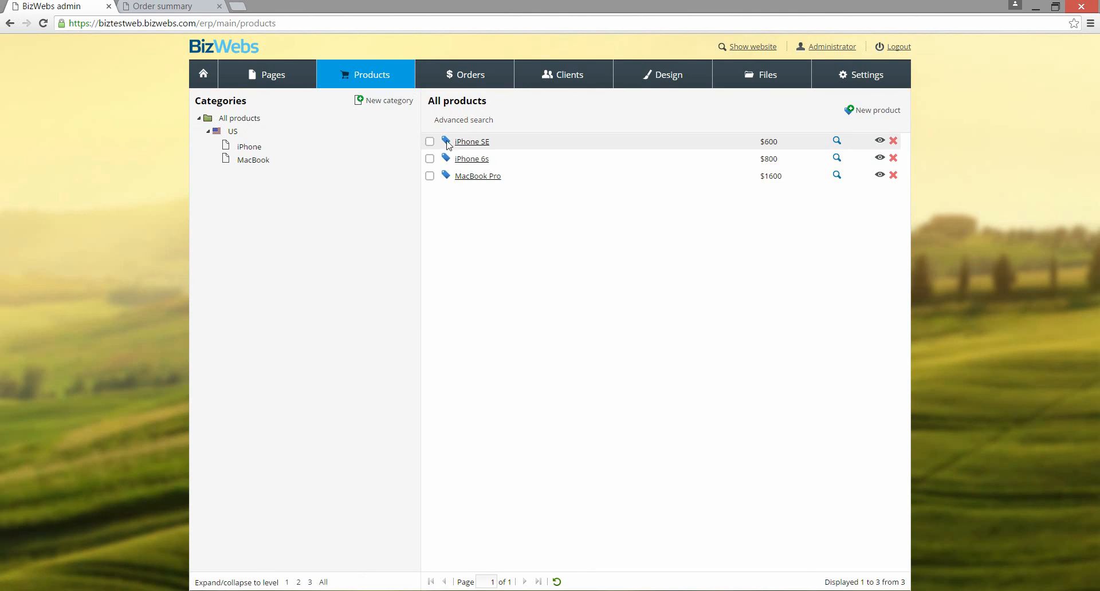
{"action": "left_click", "coordinate": [459, 143]}
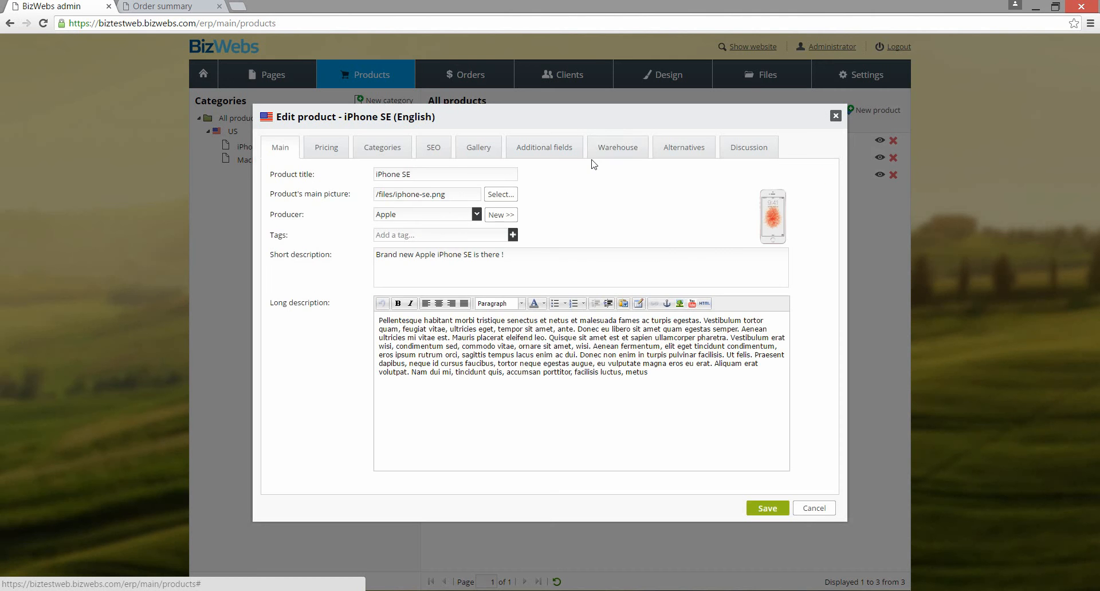
{"action": "left_click", "coordinate": [602, 153]}
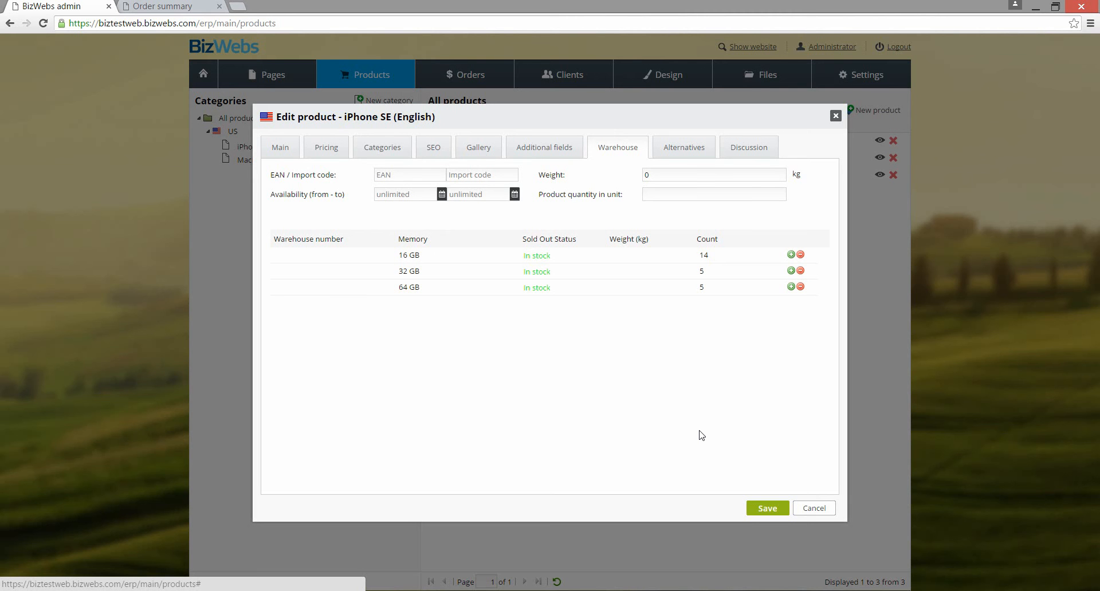
{"action": "left_click", "coordinate": [748, 510]}
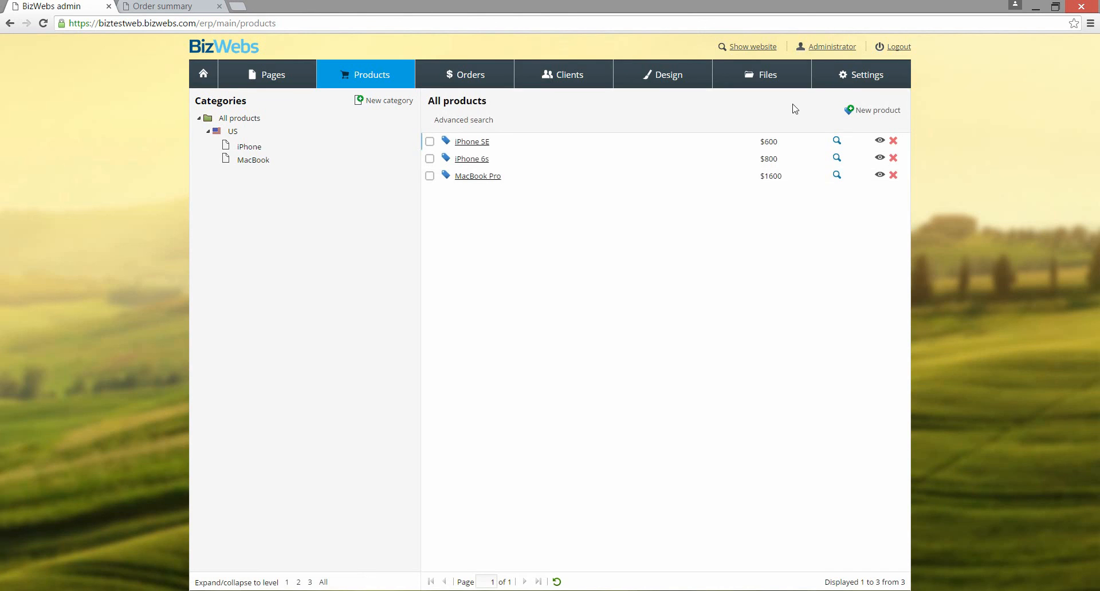
Step: Review the order statuses in the settings and examine the blank new status form, closing it without creating a status
{"action": "left_click", "coordinate": [835, 77]}
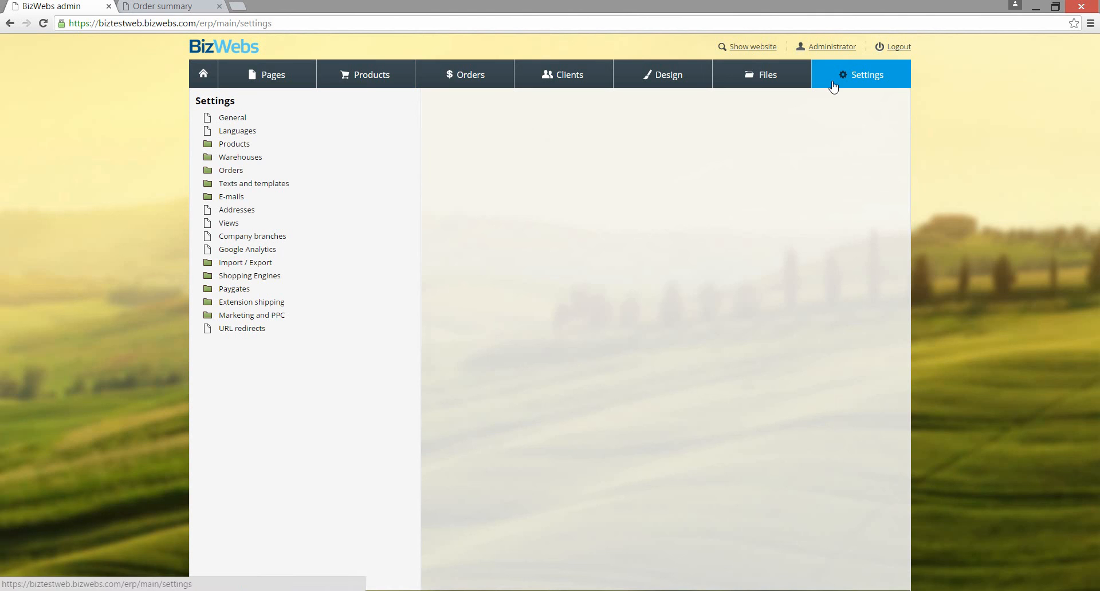
{"action": "left_click", "coordinate": [225, 175]}
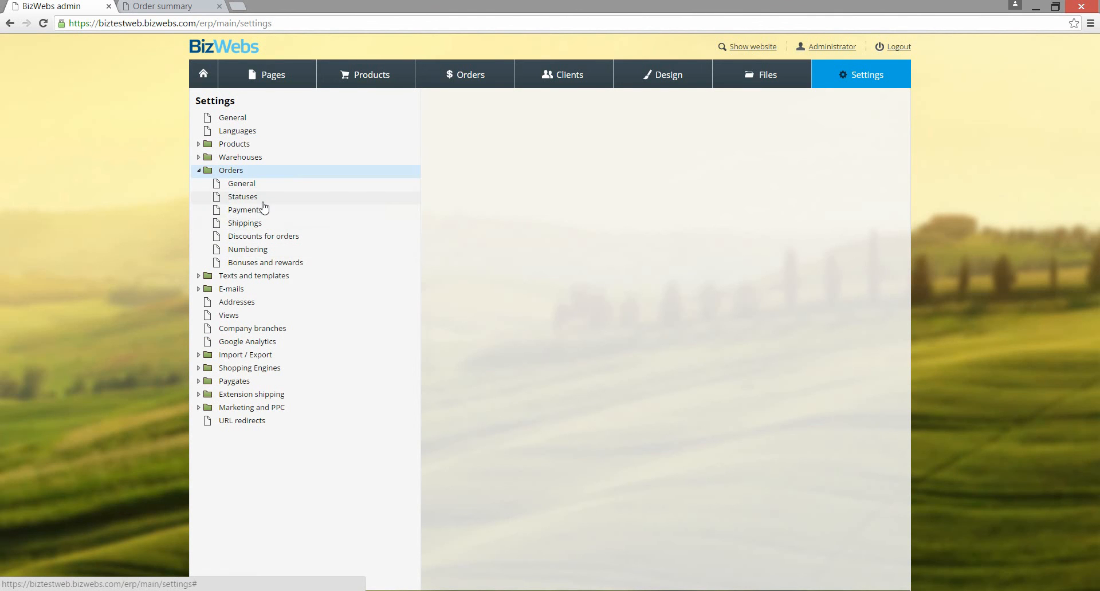
{"action": "left_click", "coordinate": [251, 200]}
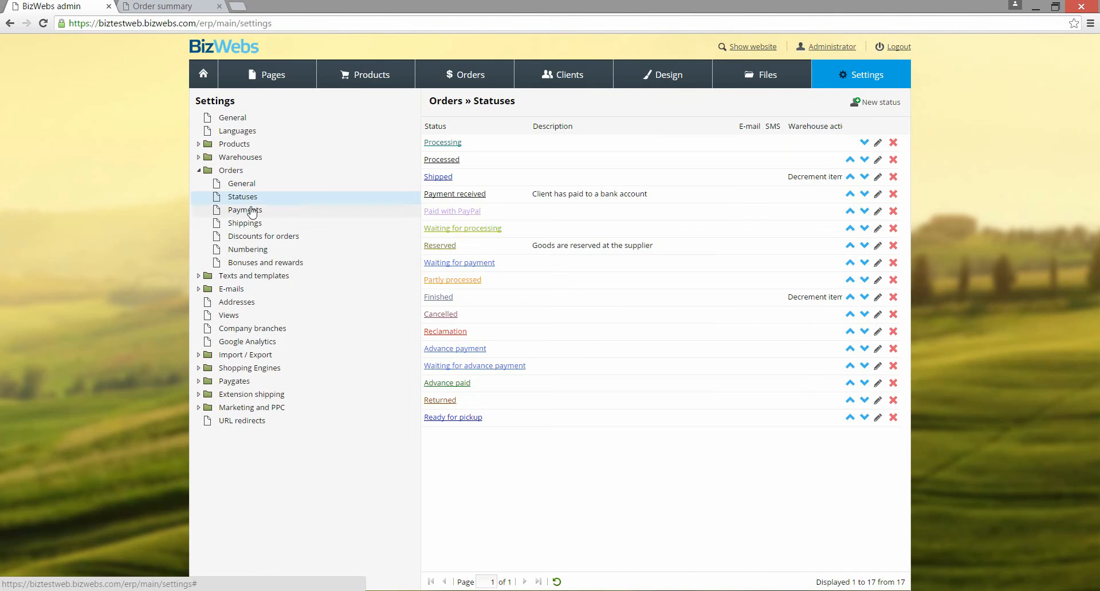
{"action": "left_click", "coordinate": [892, 105]}
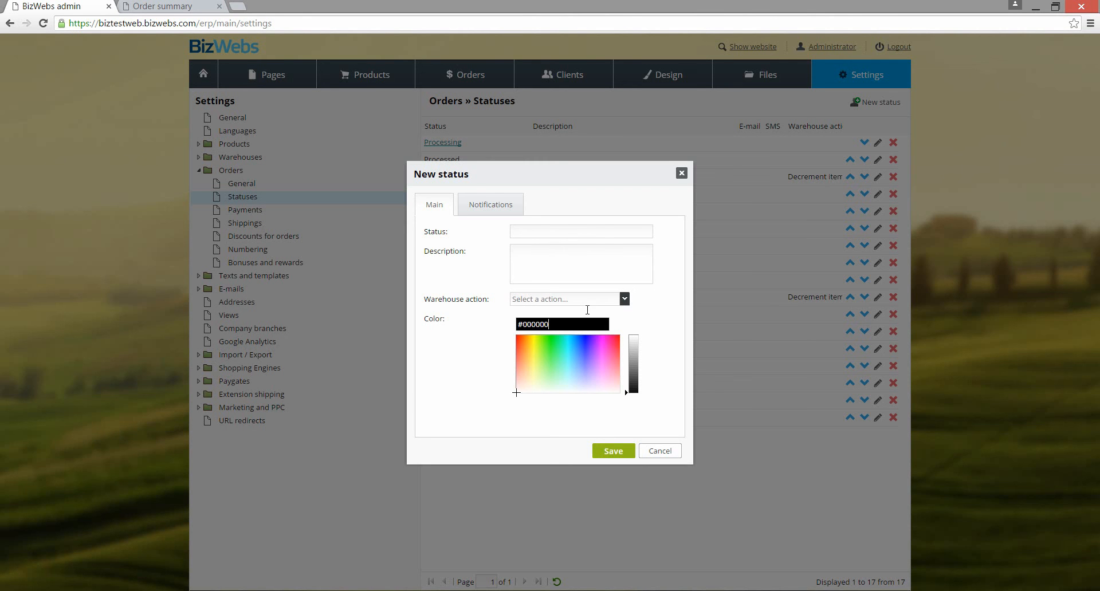
{"action": "left_click", "coordinate": [681, 173]}
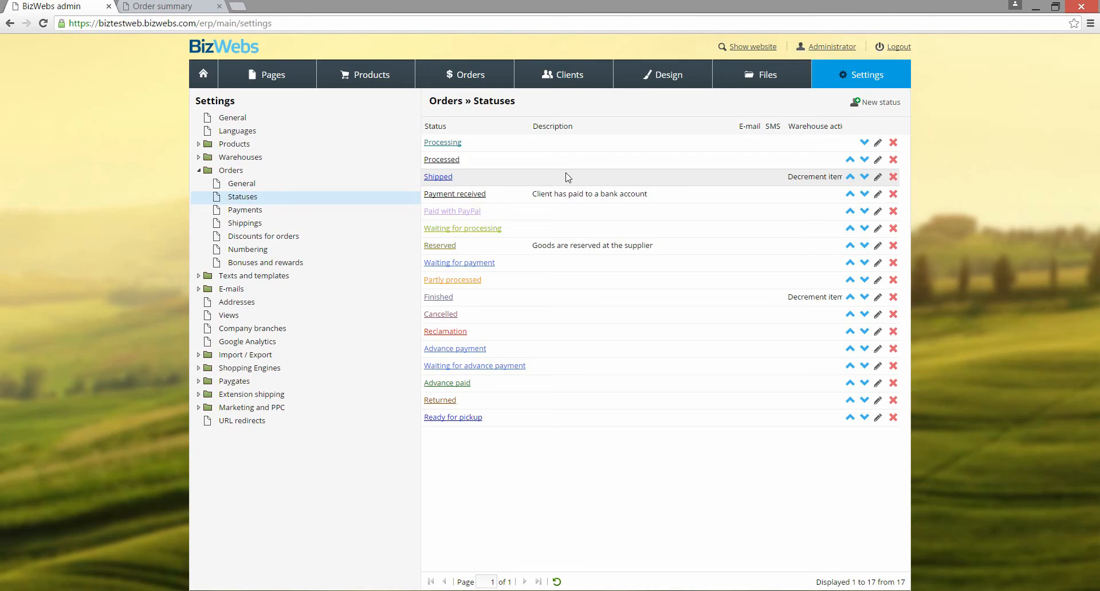
Step: Open the Bank transfer payment in the order payment settings, review its language and other options, and save it
{"action": "left_click", "coordinate": [311, 213]}
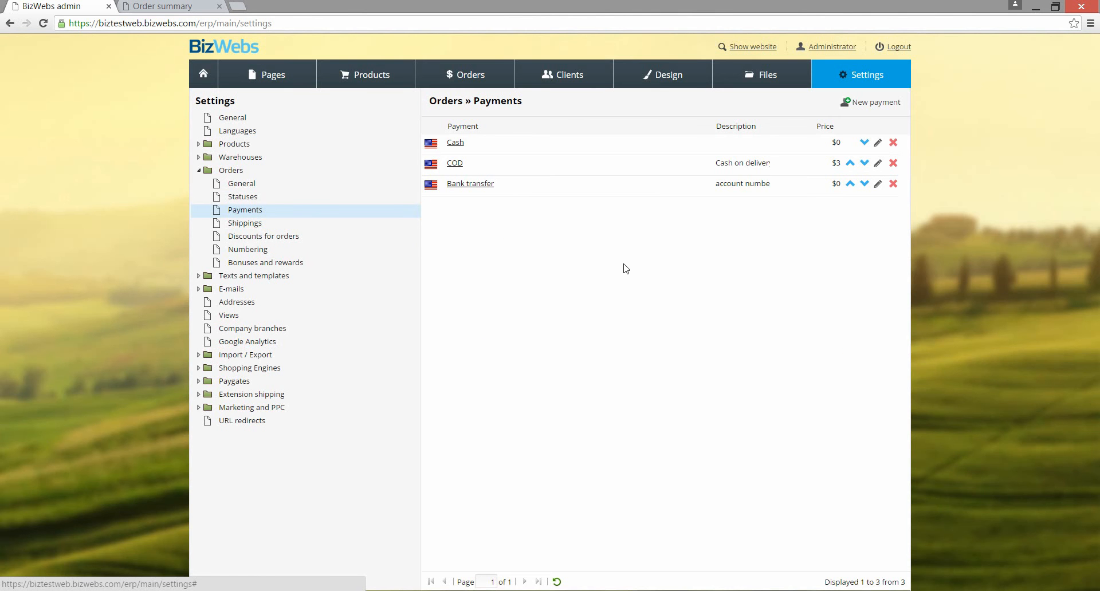
{"action": "left_click", "coordinate": [465, 186]}
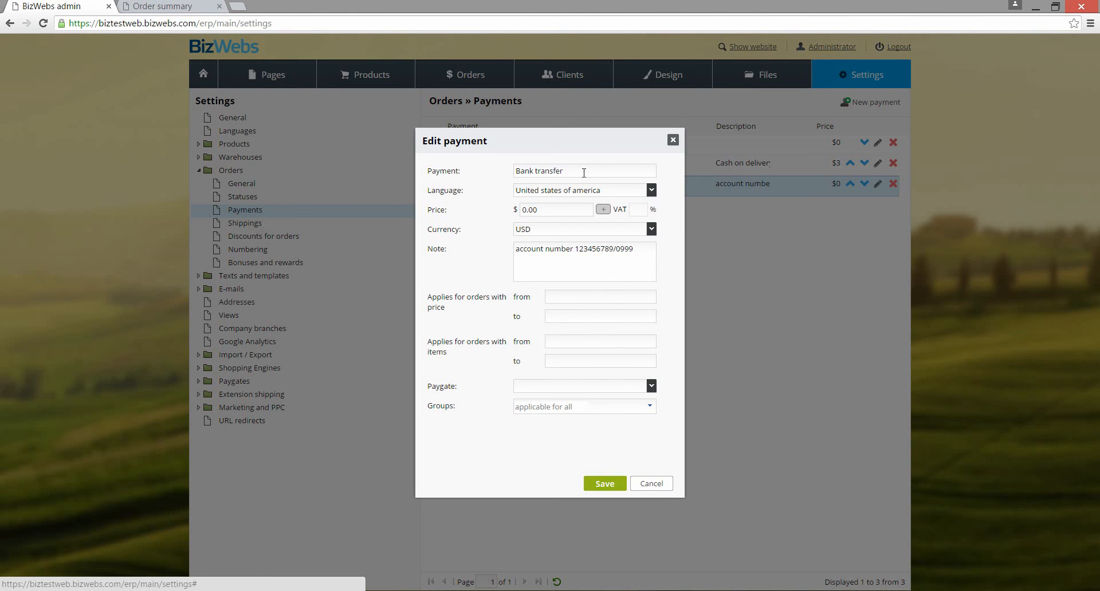
{"action": "left_click", "coordinate": [651, 190]}
{"action": "left_click", "coordinate": [652, 190]}
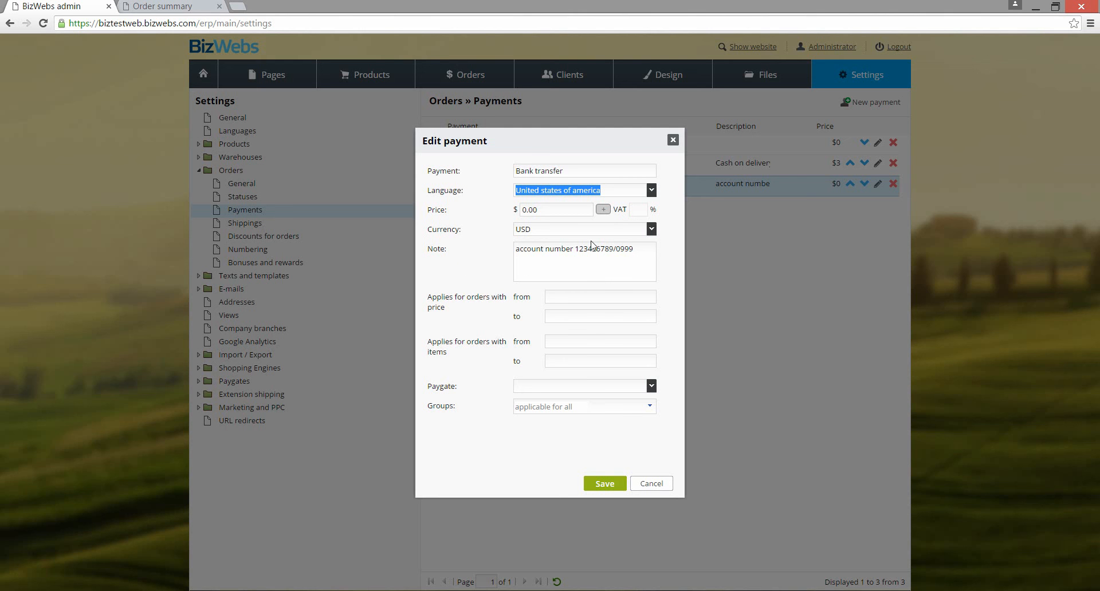
{"action": "left_click", "coordinate": [620, 482]}
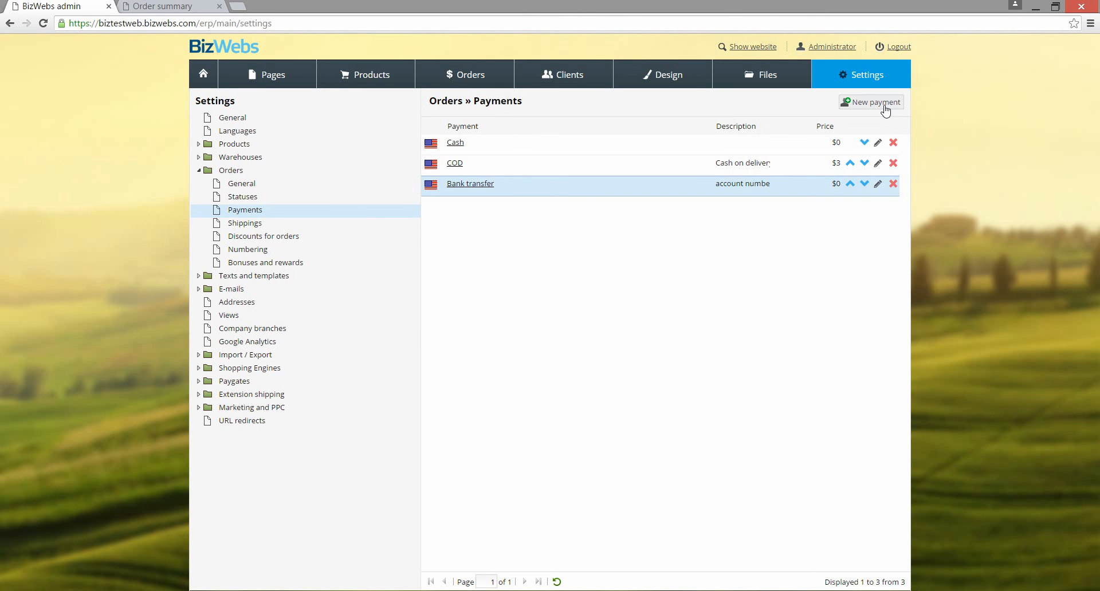
Step: Review the order shipping methods and examine the new shipping form, including its currency field, closing it without creating a method
{"action": "left_click", "coordinate": [311, 229]}
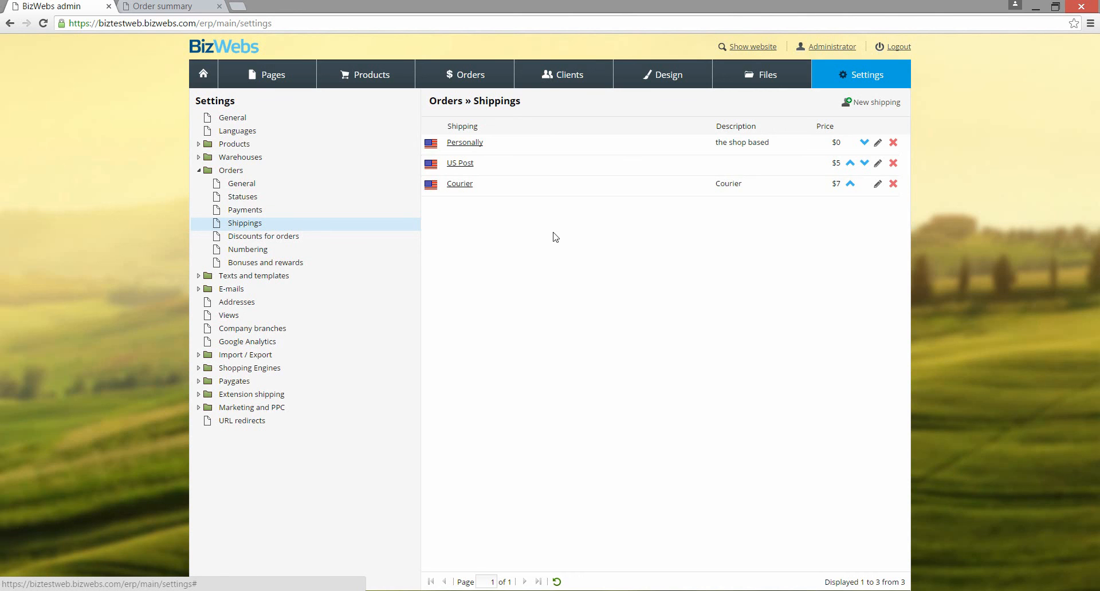
{"action": "left_click", "coordinate": [883, 102]}
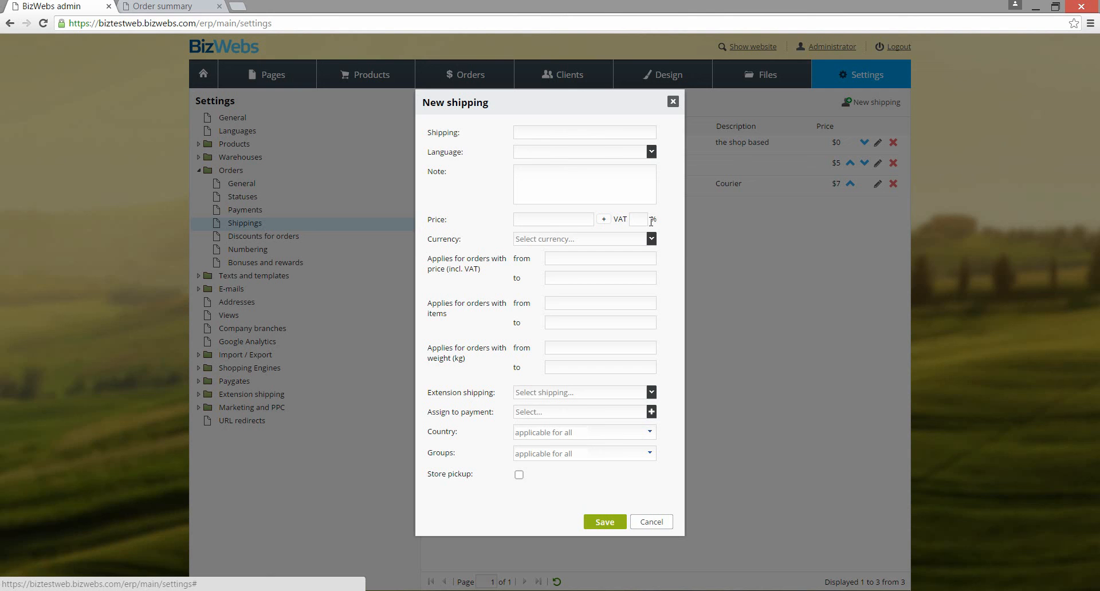
{"action": "left_click", "coordinate": [652, 239]}
{"action": "left_click", "coordinate": [652, 239]}
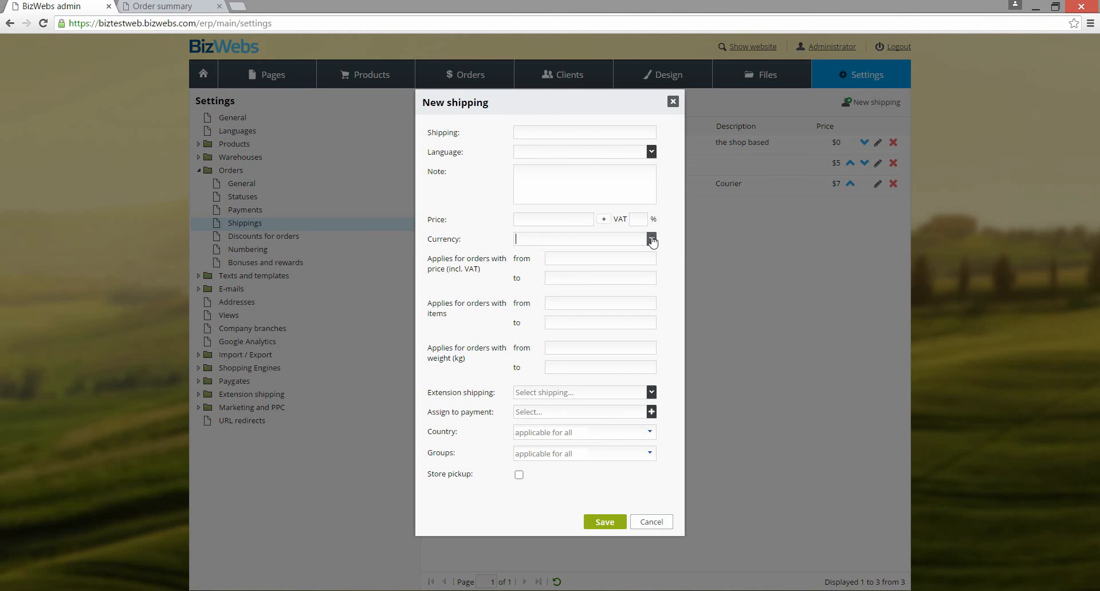
{"action": "left_click", "coordinate": [517, 133]}
{"action": "left_click", "coordinate": [673, 103]}
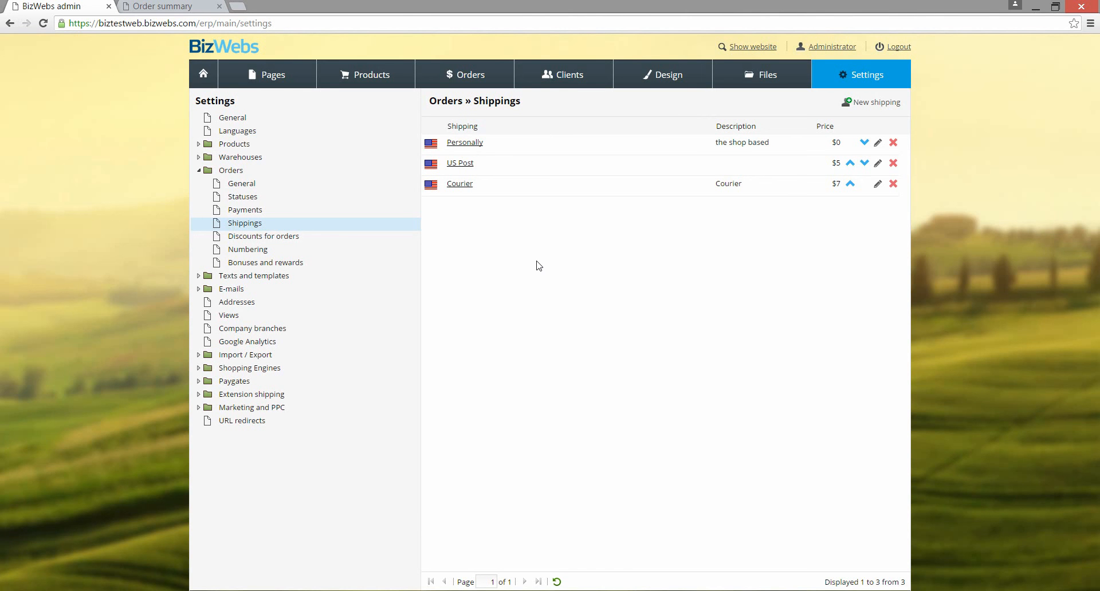
Step: Review the discounts for orders and examine the blank volume discount form, closing it without adding a discount
{"action": "left_click", "coordinate": [325, 240]}
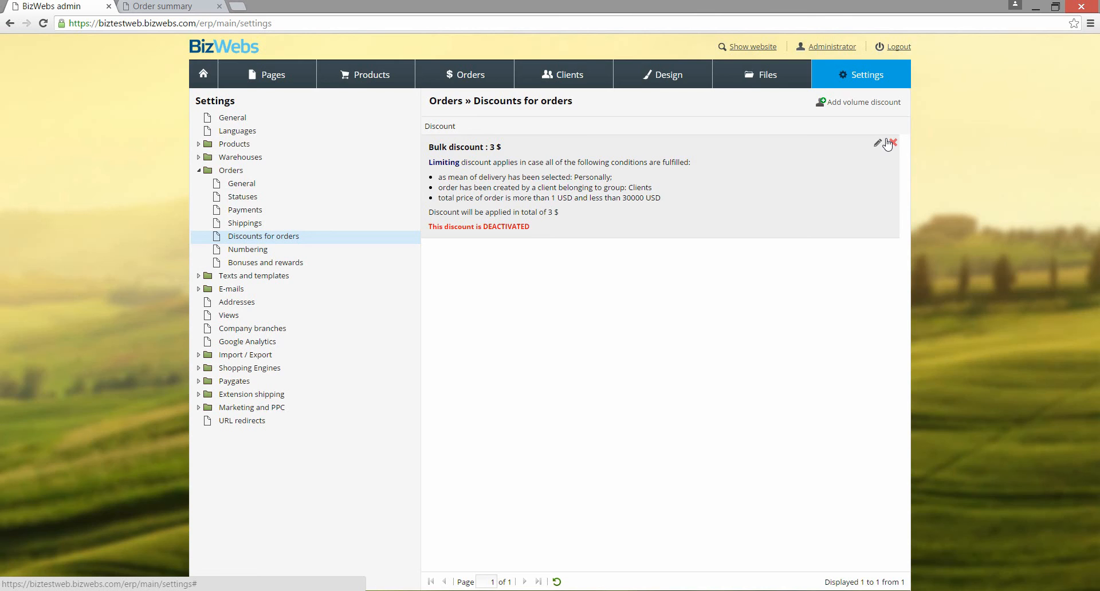
{"action": "left_click", "coordinate": [869, 103]}
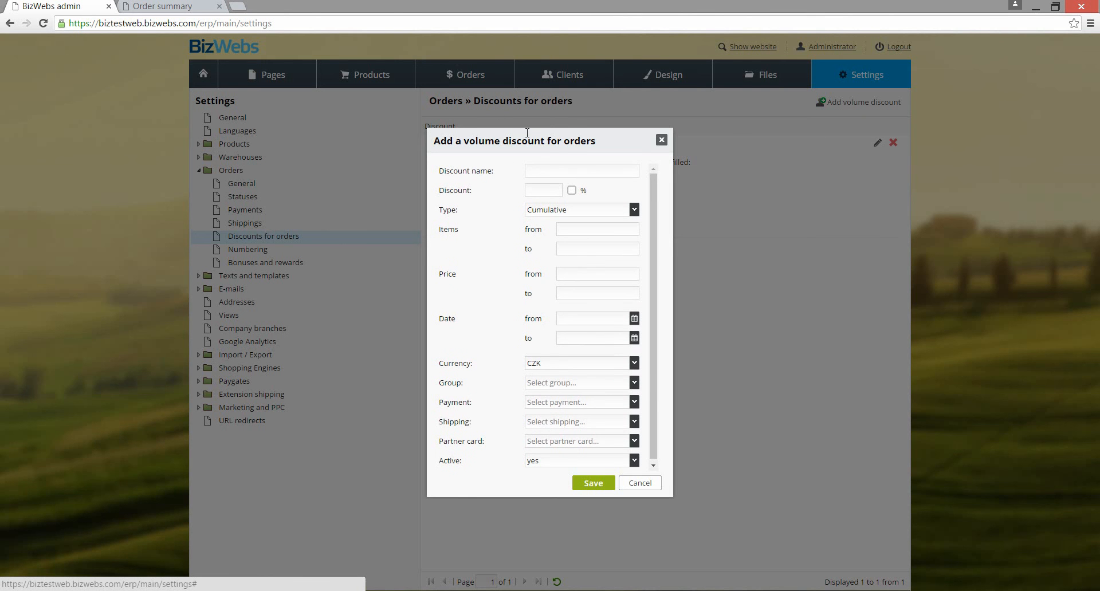
{"action": "left_click", "coordinate": [661, 141]}
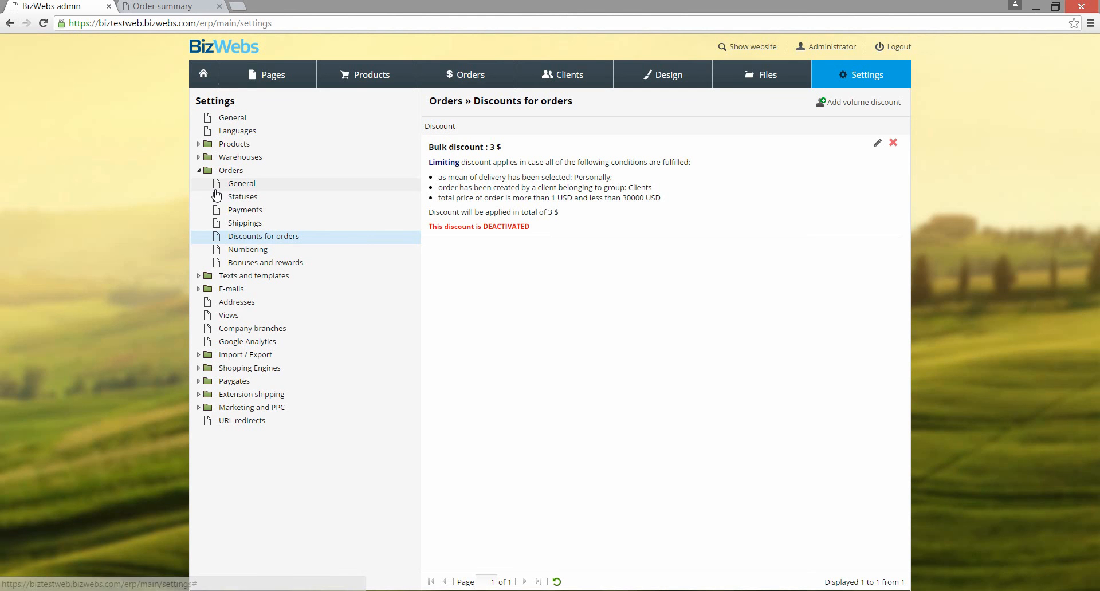
Step: Review the order, pre-invoice and invoice numbering of Test Company, Inc., close it without changes and collapse the Orders settings
{"action": "left_click", "coordinate": [251, 249]}
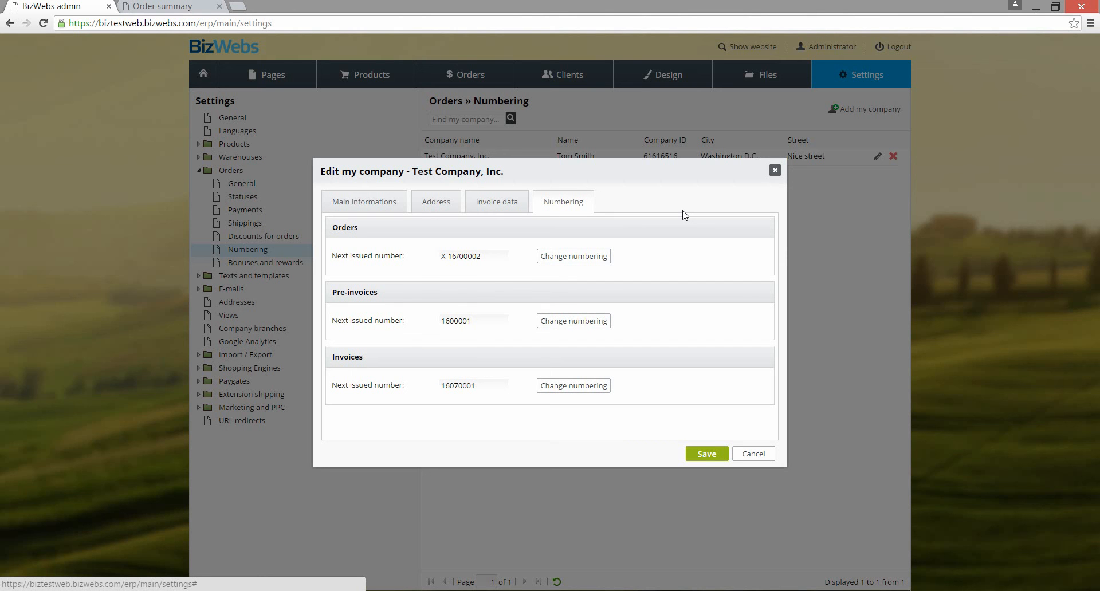
{"action": "left_click", "coordinate": [774, 171]}
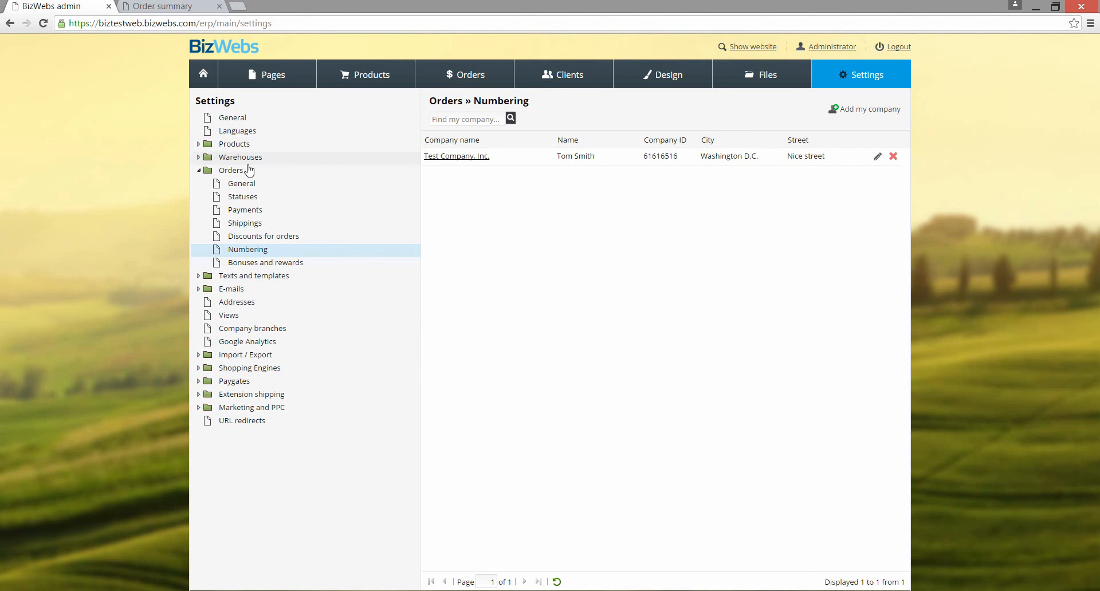
{"action": "left_click", "coordinate": [200, 171]}
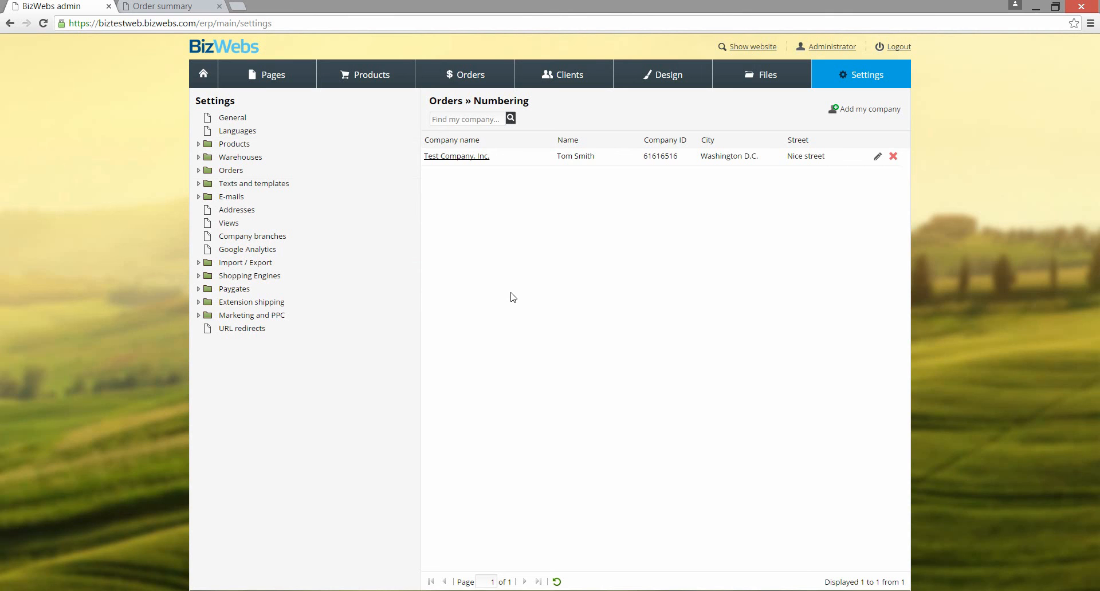